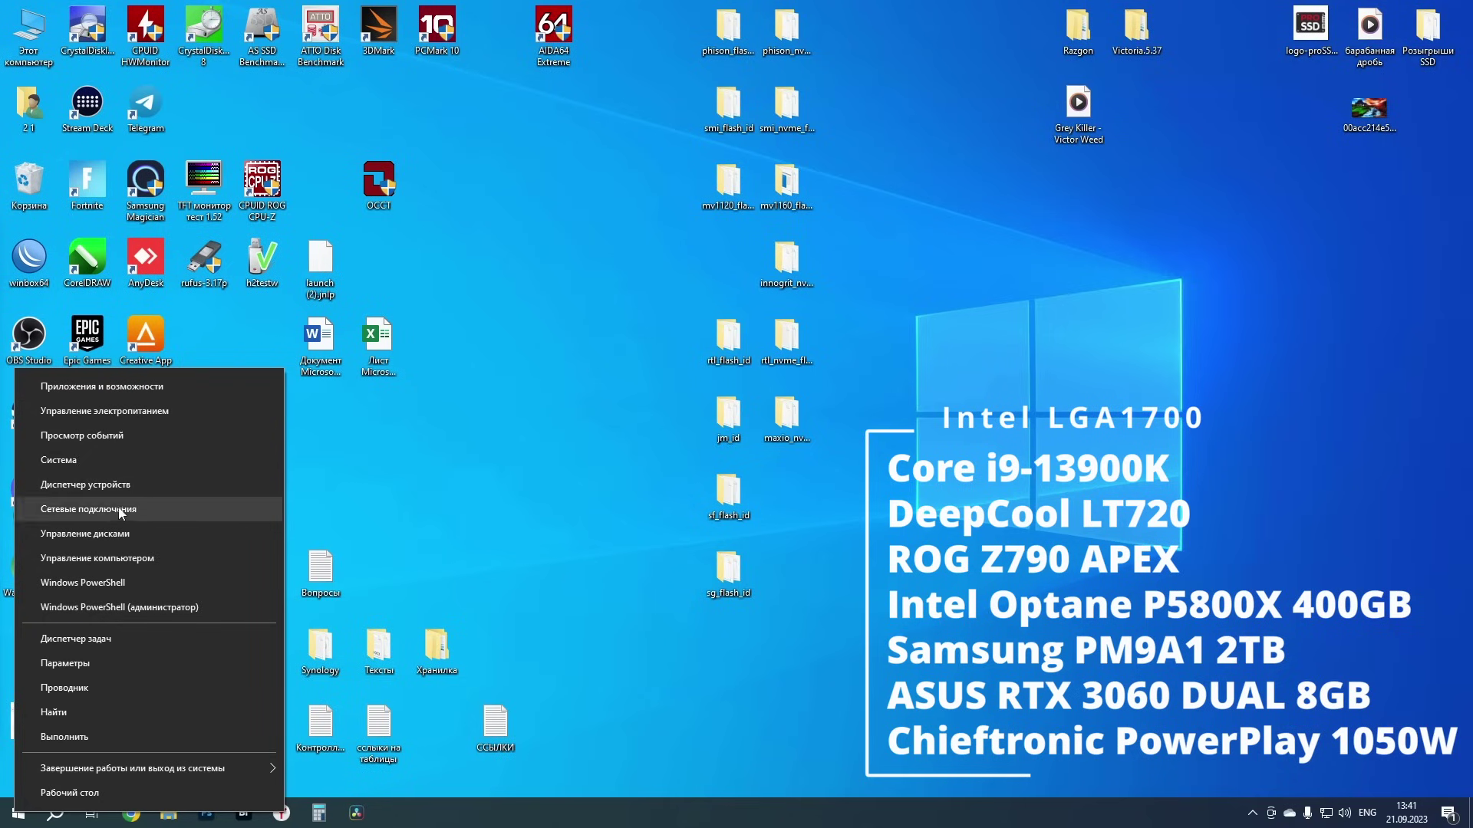
# Step: In Disk Management, initialize Disk 0 as GPT and create a full-size NTFS simple volume on it with letter E: and quick formatting
pyautogui.click(146, 533)
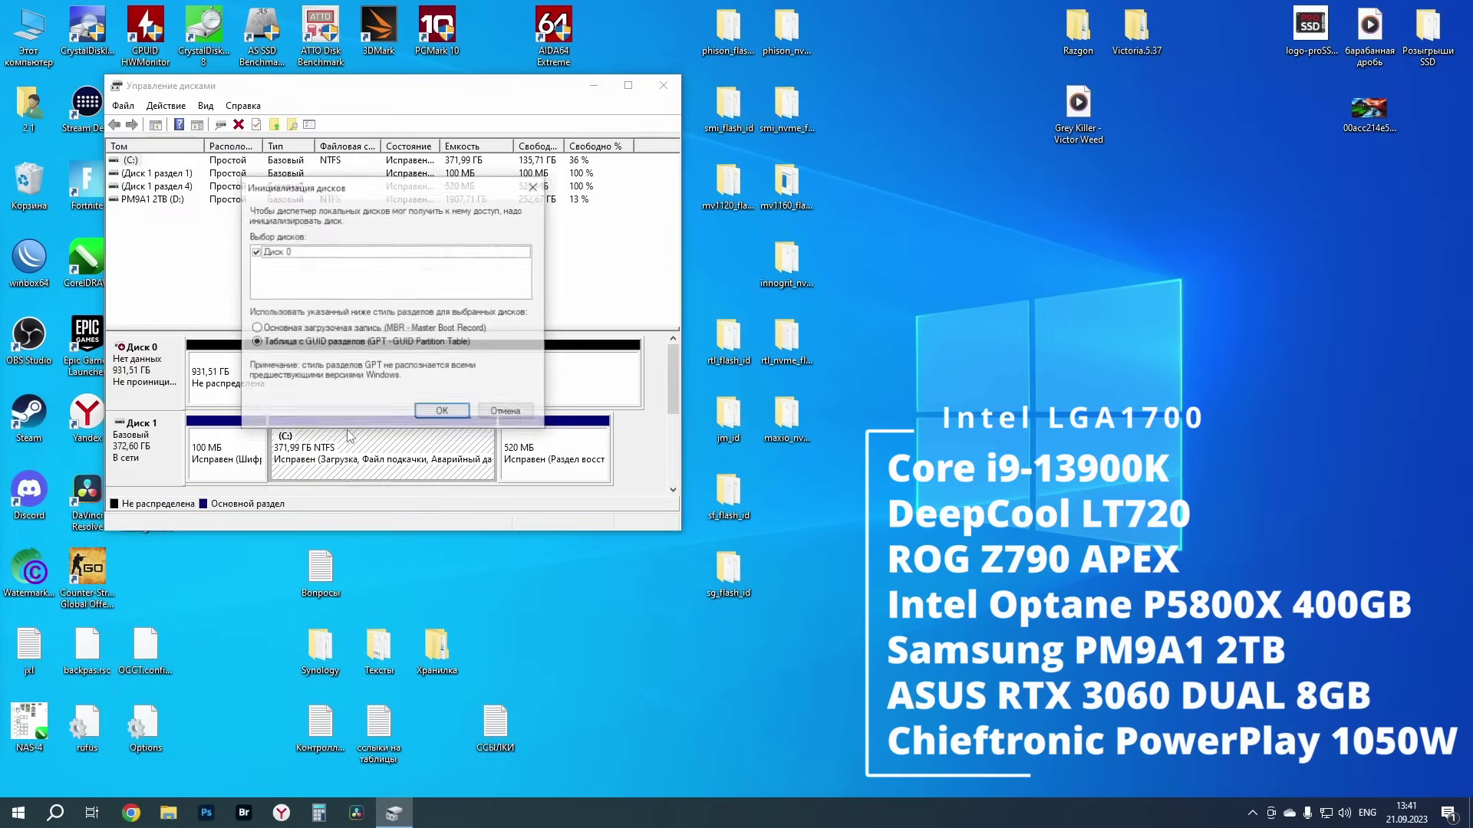
pyautogui.click(430, 414)
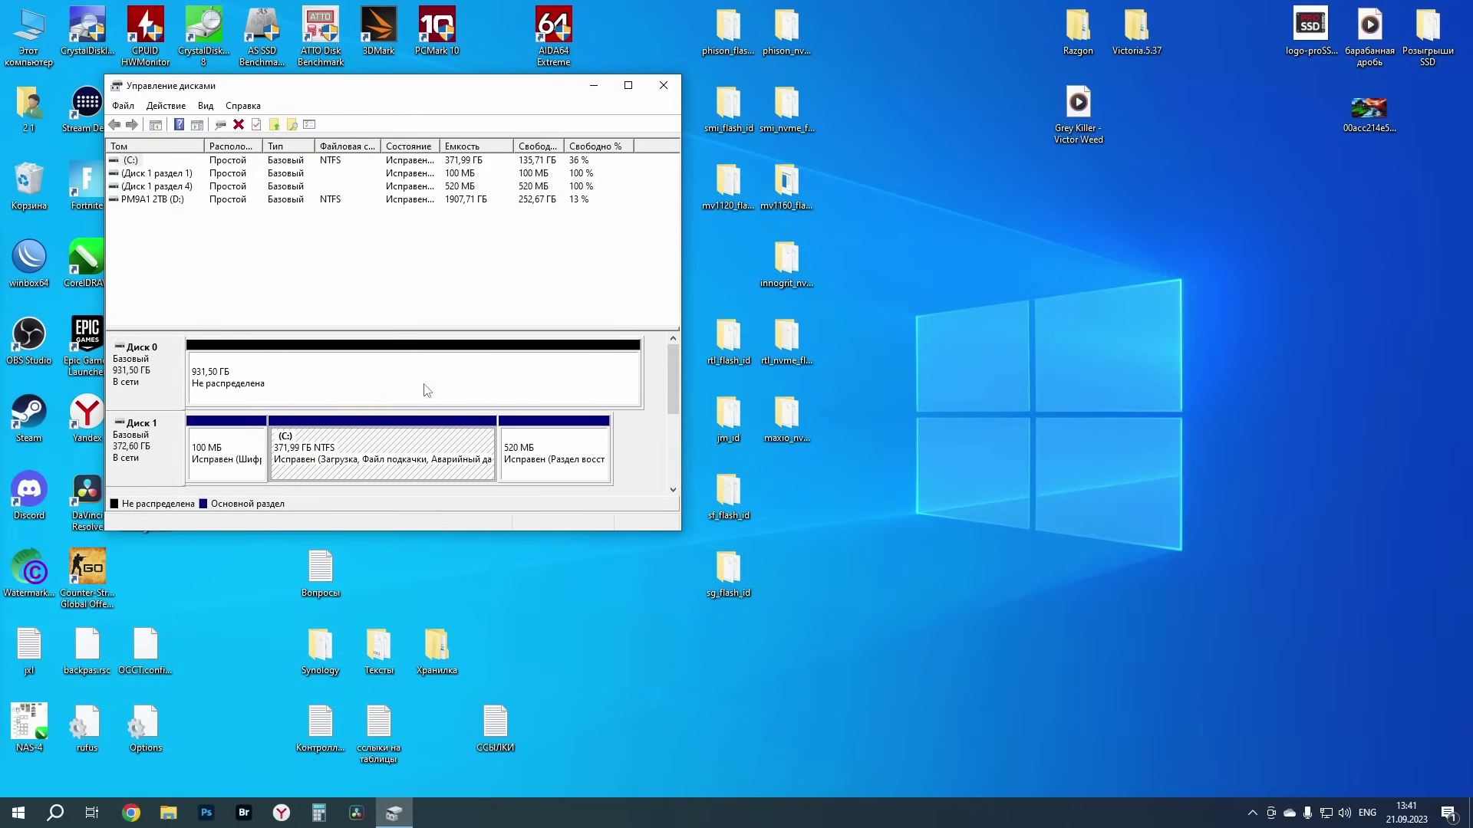
pyautogui.rightClick(427, 390)
pyautogui.click(460, 400)
pyautogui.click(404, 435)
pyautogui.click(403, 435)
pyautogui.click(404, 435)
pyautogui.click(404, 435)
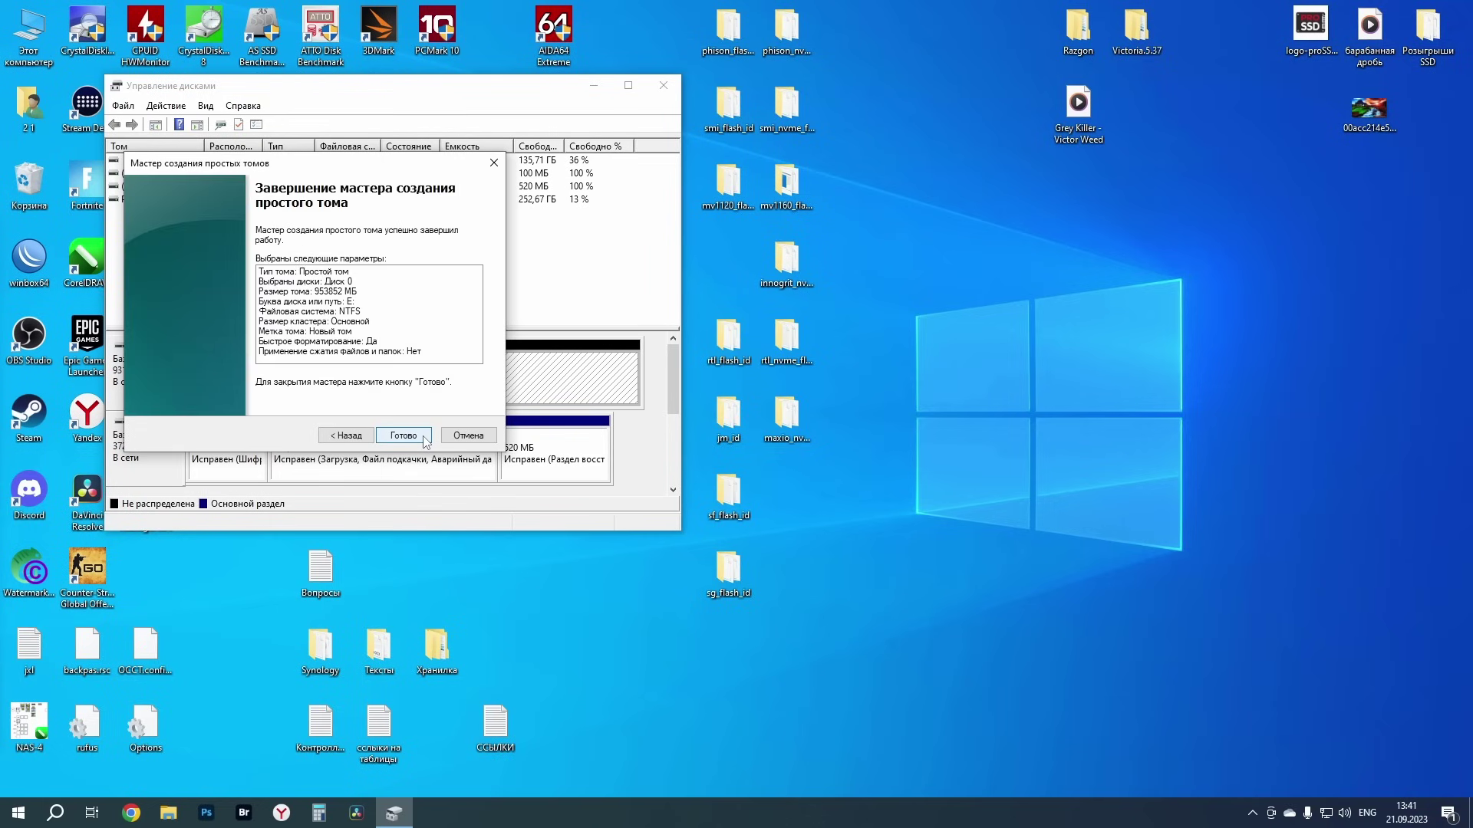
pyautogui.click(422, 437)
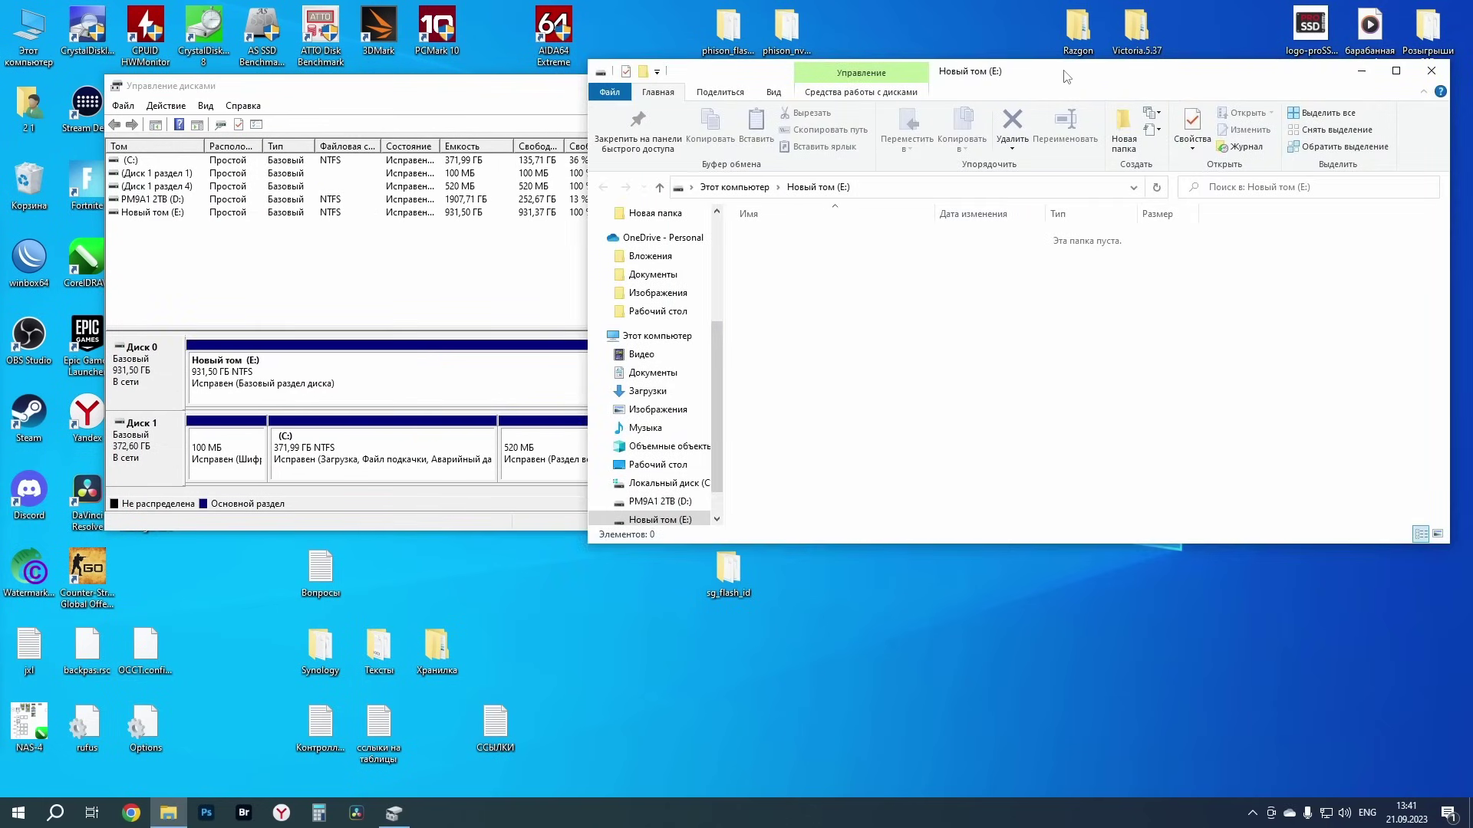
# Step: Check the type, file system and capacity in the new E: volume's properties, and close its folder and Disk Management
pyautogui.moveTo(1074, 78); pyautogui.dragTo(1073, 313)
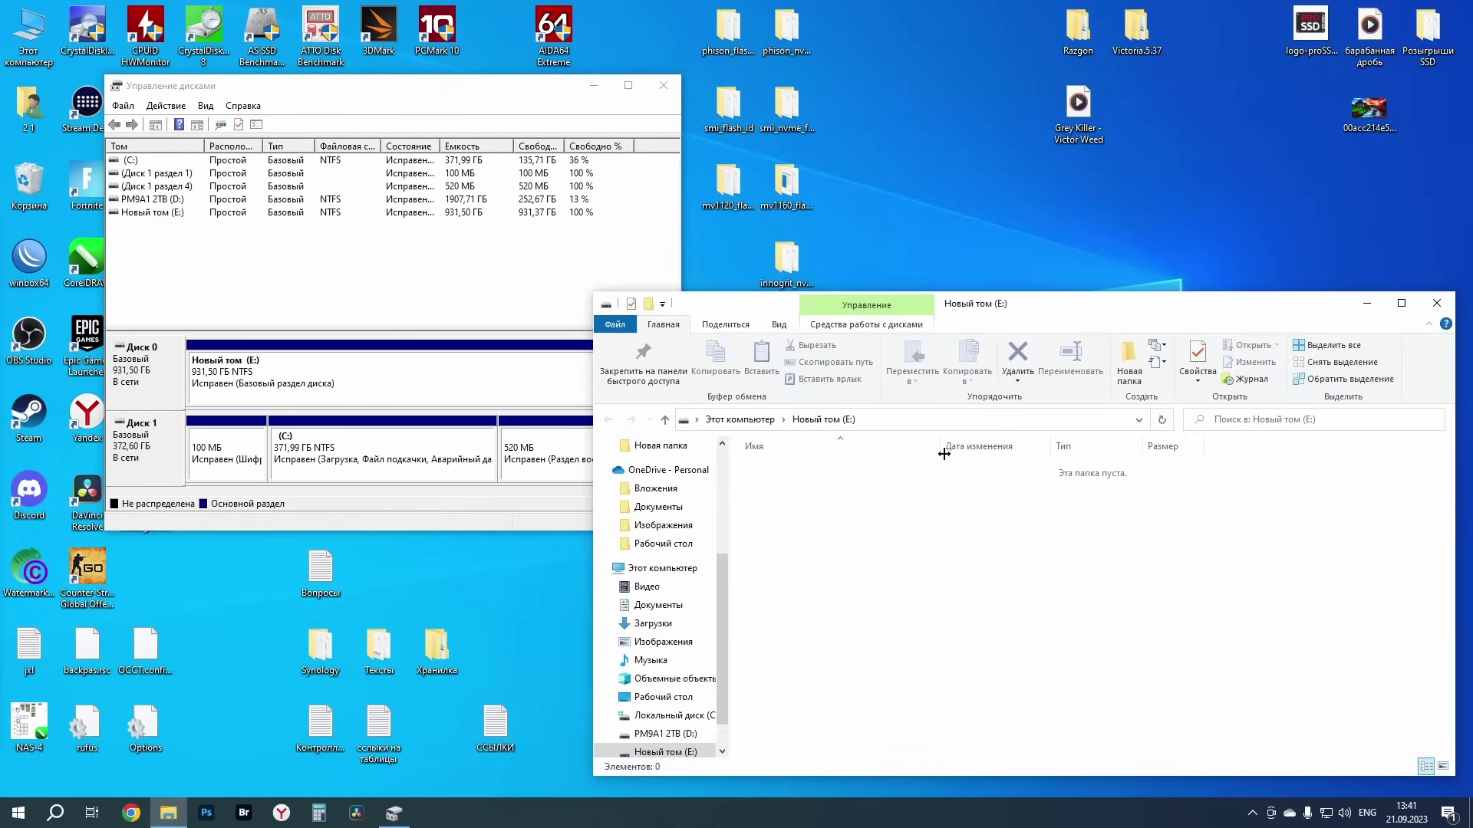
pyautogui.click(437, 371)
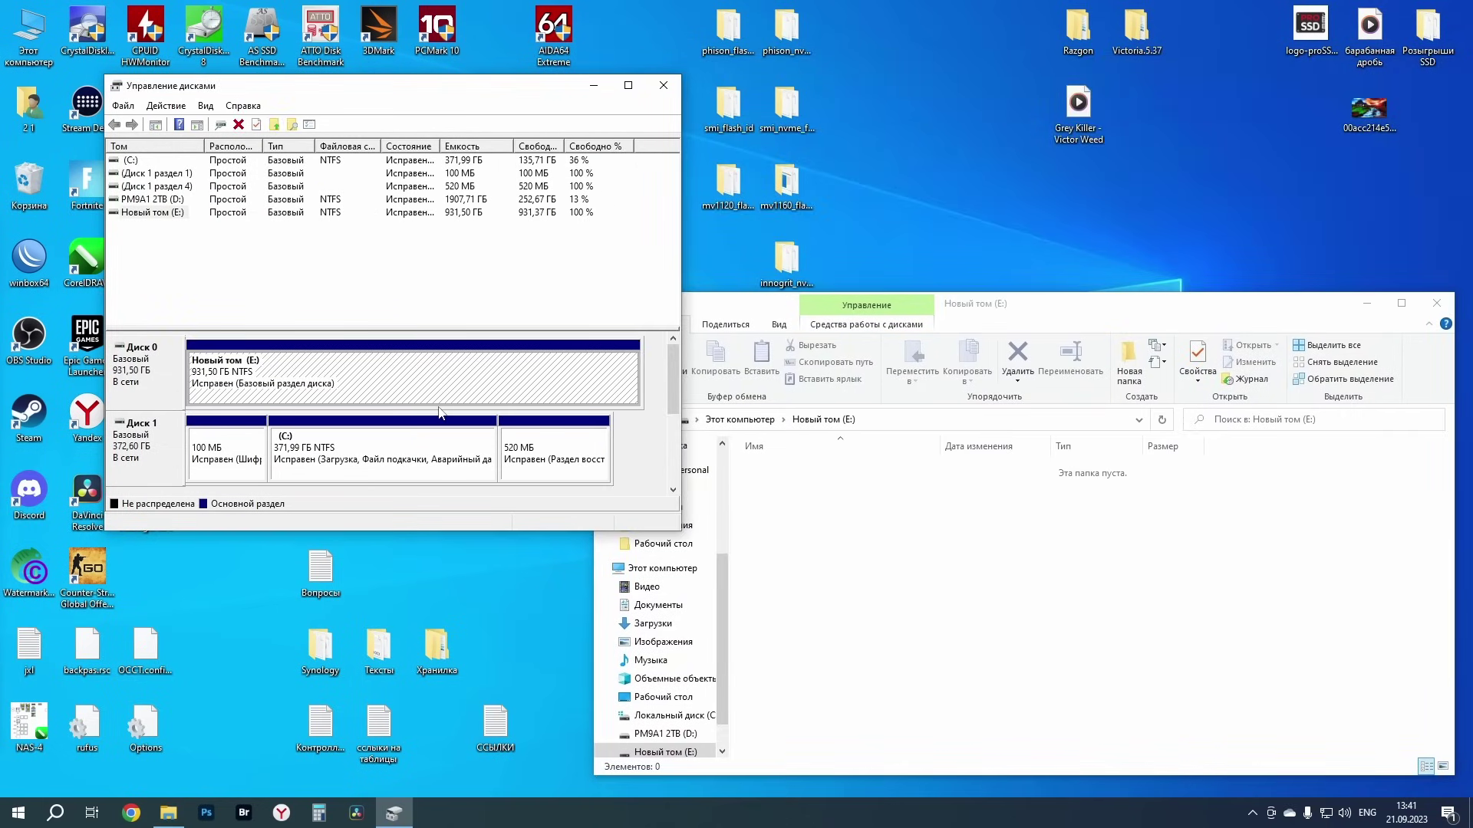
pyautogui.rightClick(831, 529)
pyautogui.click(876, 734)
pyautogui.click(672, 459)
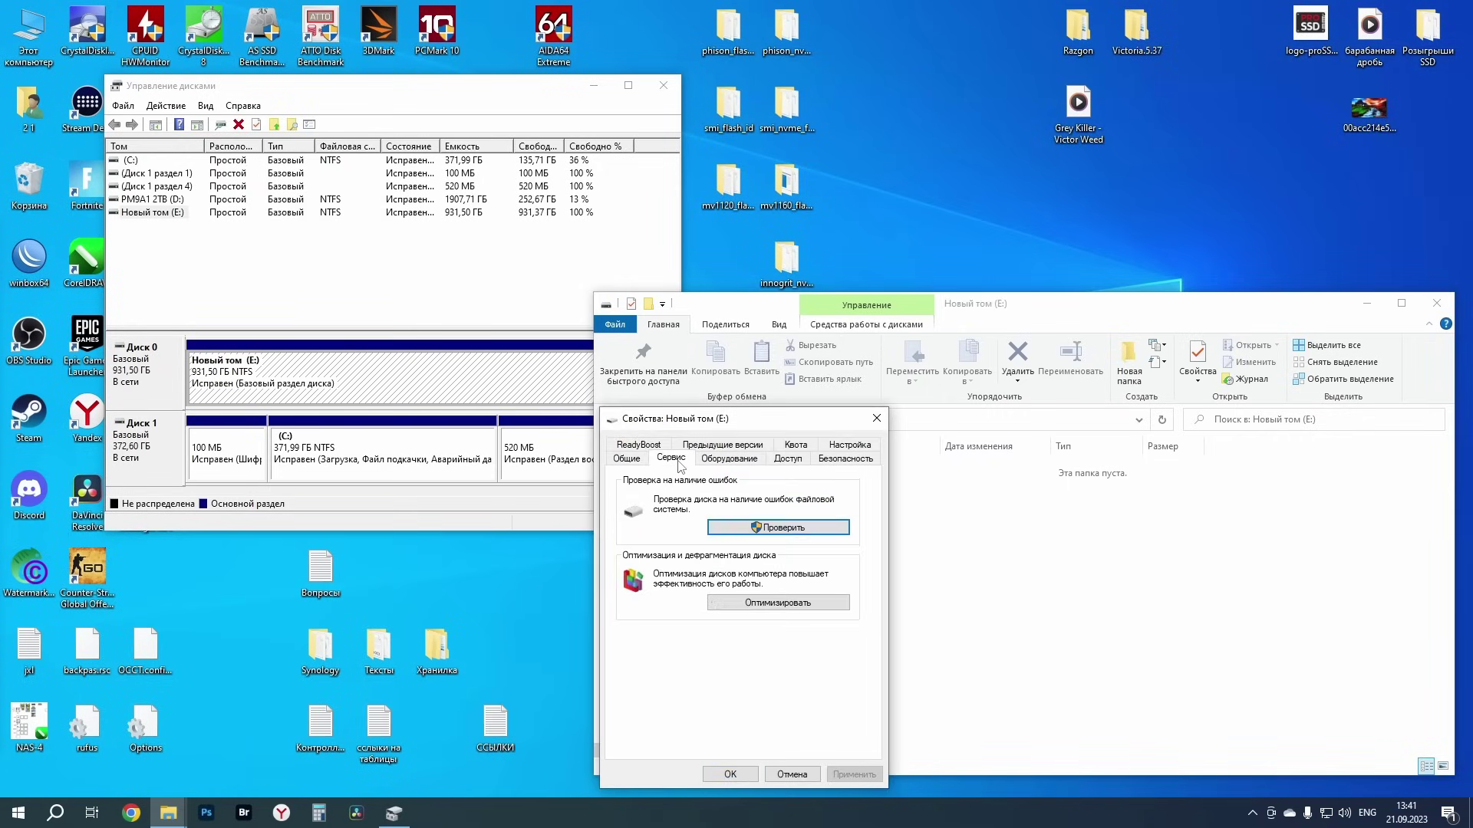
pyautogui.click(639, 462)
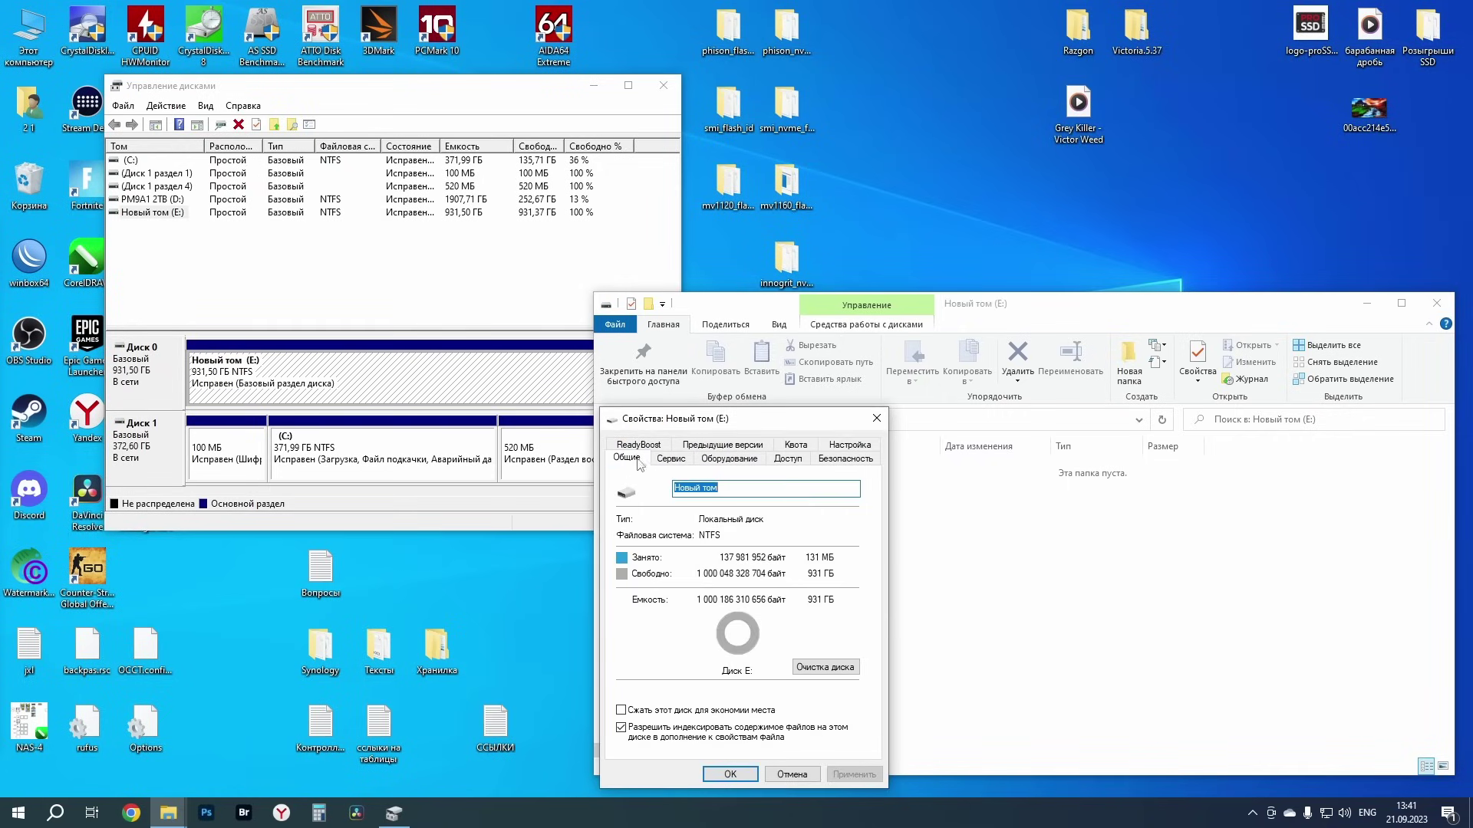
pyautogui.click(877, 418)
pyautogui.click(1437, 303)
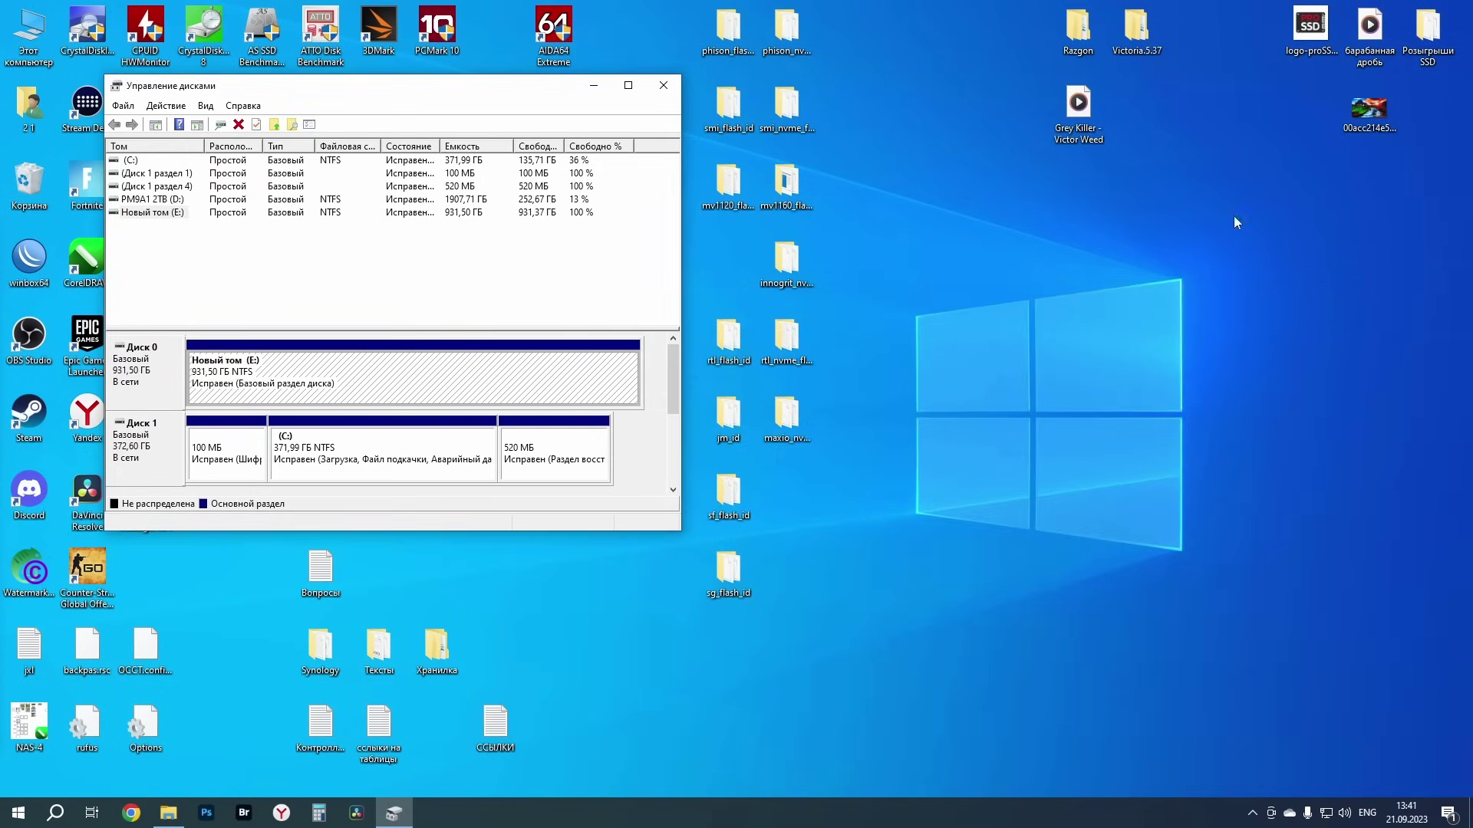
pyautogui.click(663, 85)
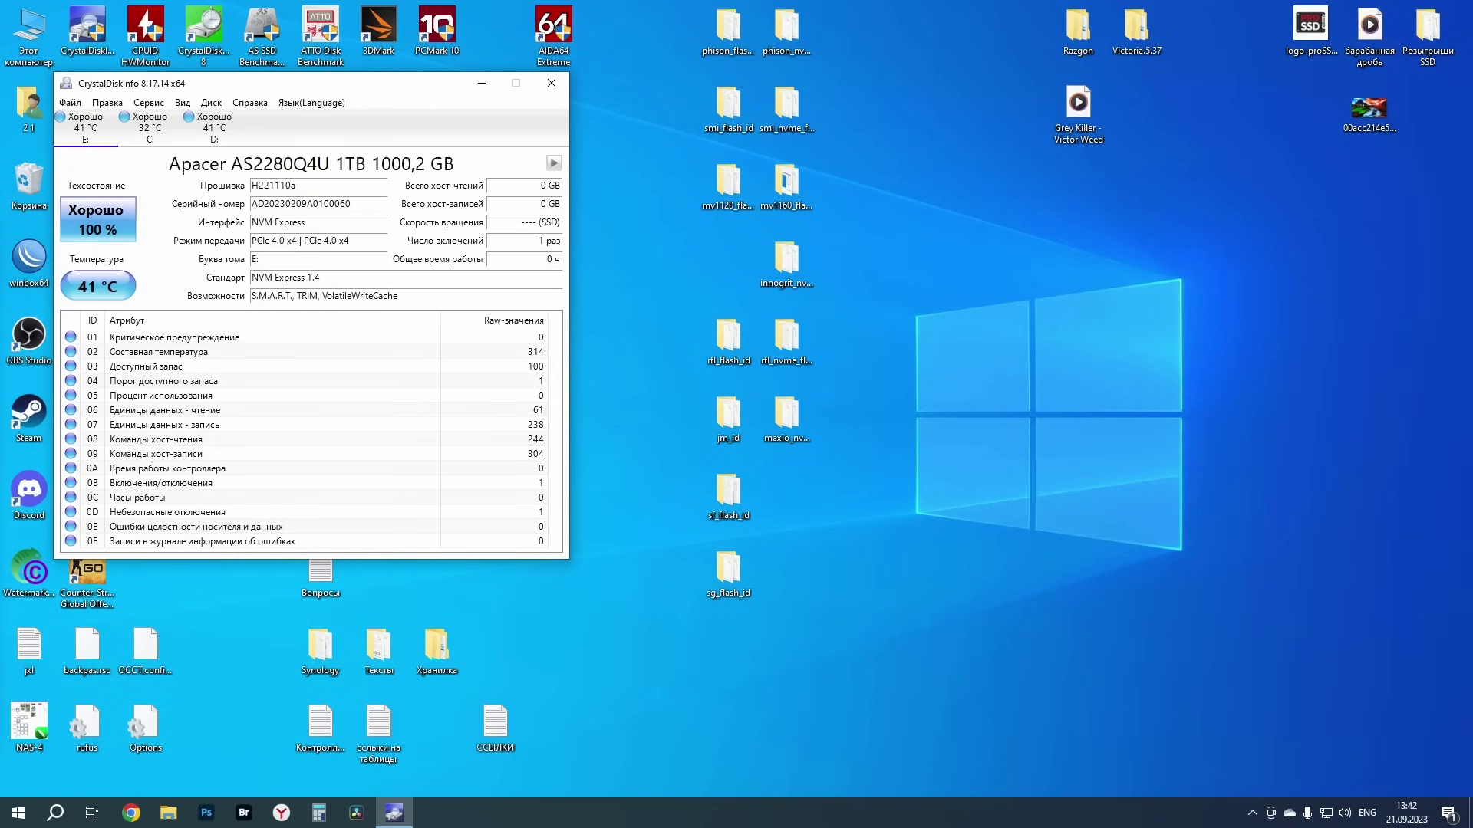
# Step: Start CPUID HWMonitor and look through its full sensor list
pyautogui.click(156, 35)
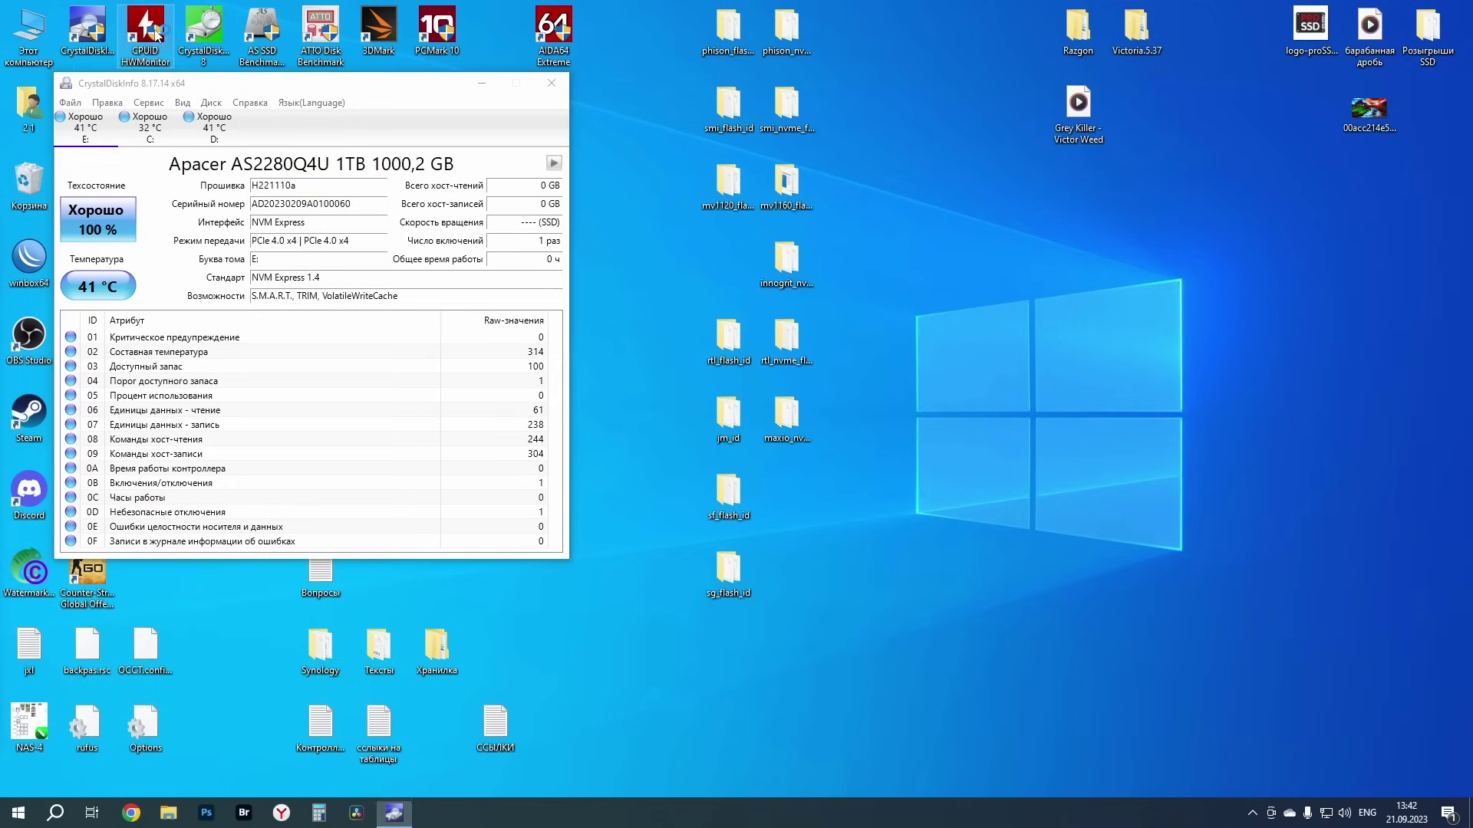
pyautogui.doubleClick(156, 34)
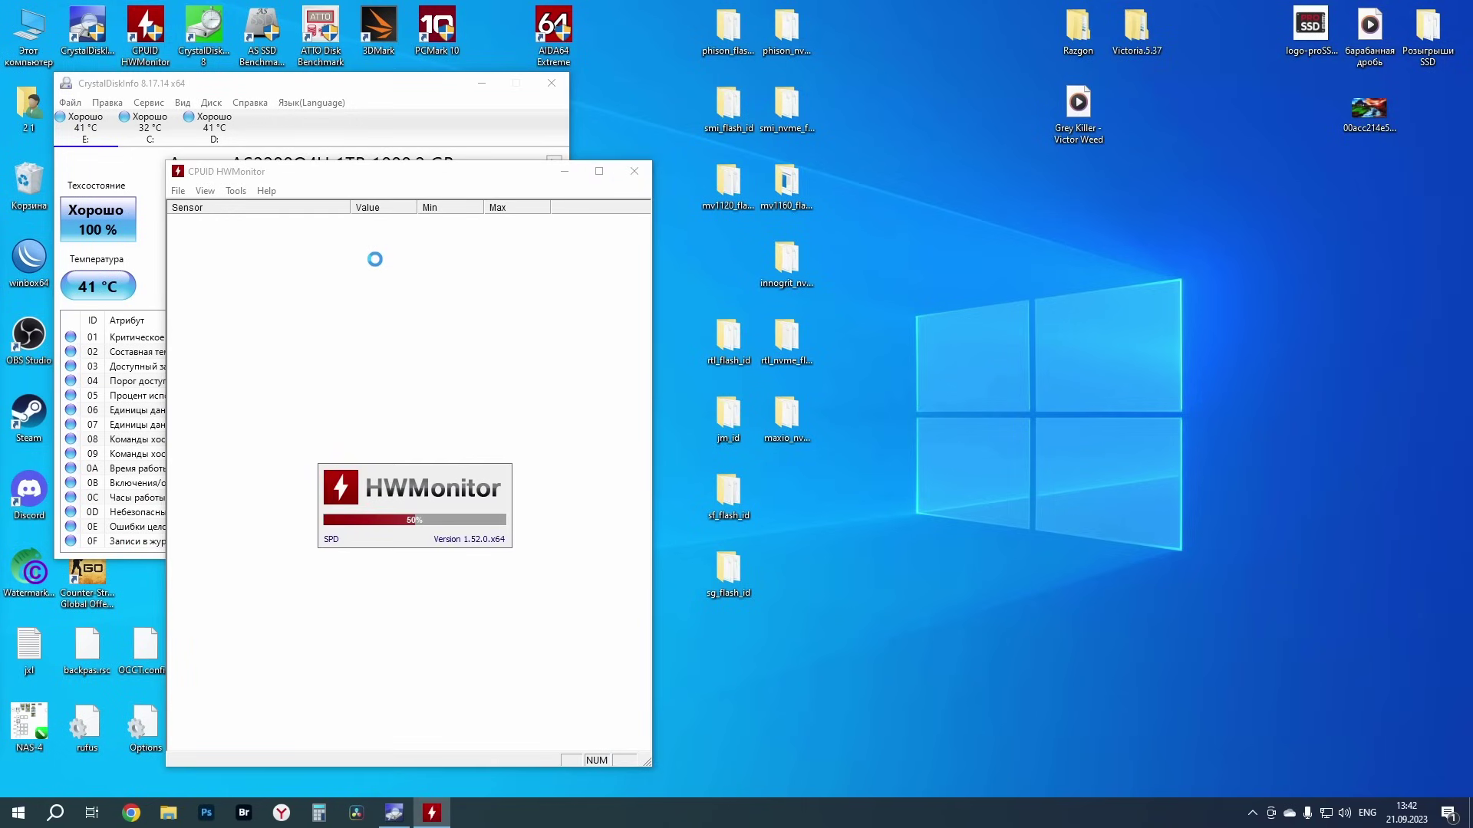
pyautogui.scroll(-15, 354, 322)
pyautogui.scroll(15, 354, 322)
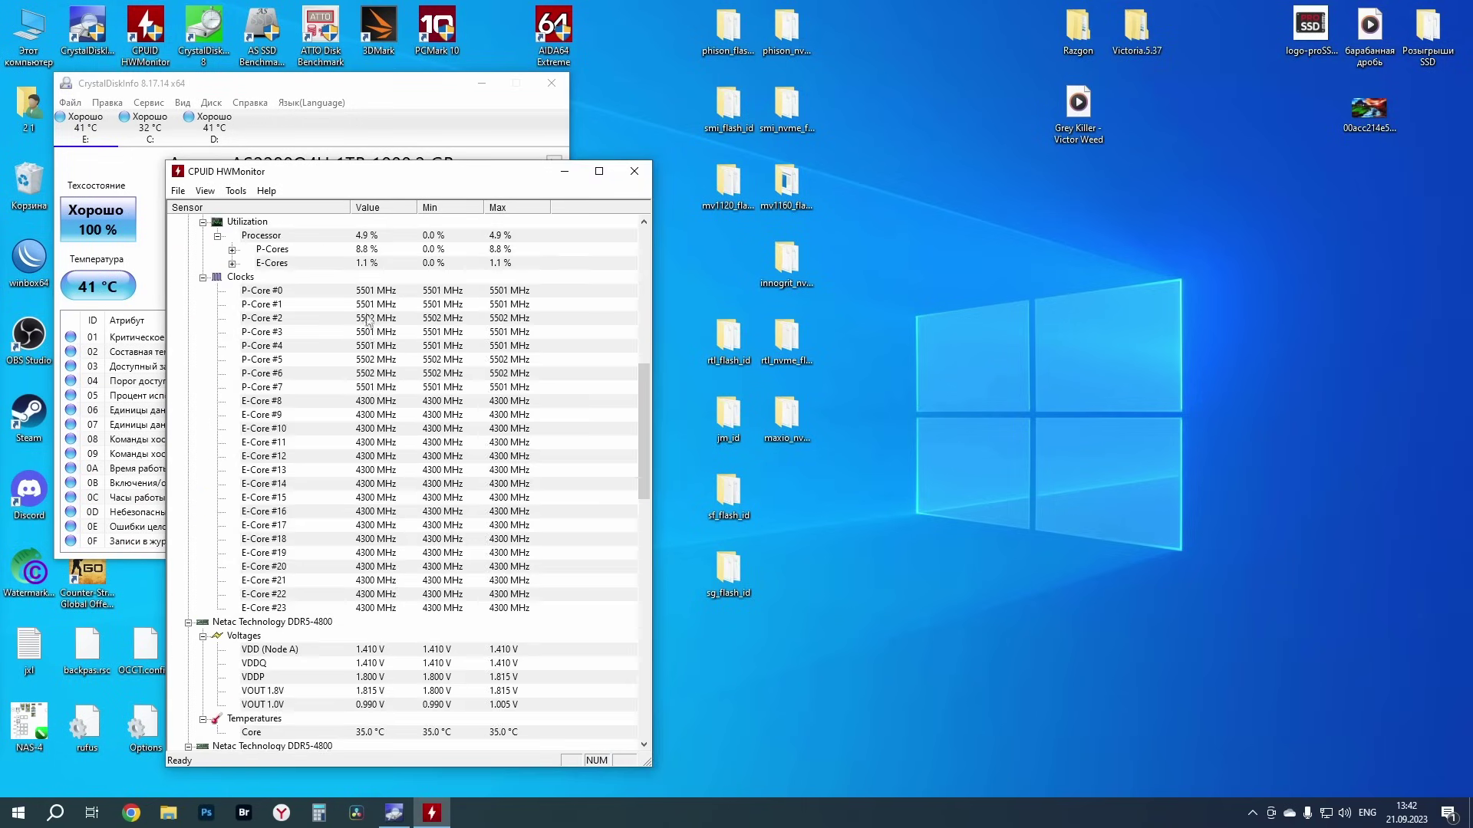
# Step: Collapse every HWMonitor device group except Apacer AS2280Q4U 1TB and place the window beneath the CrystalDiskInfo drive details
pyautogui.click(187, 236)
pyautogui.click(188, 249)
pyautogui.click(188, 263)
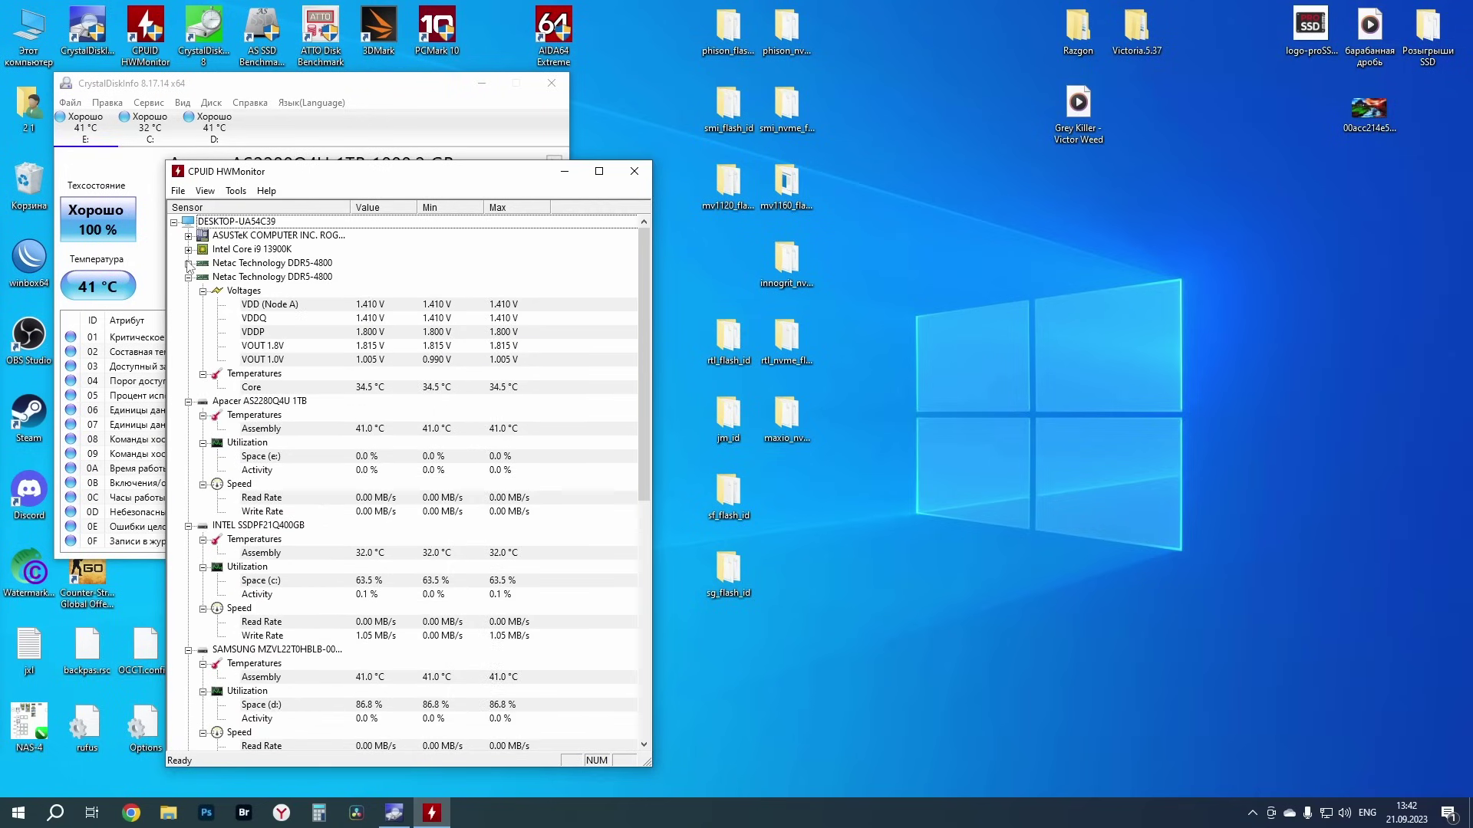
pyautogui.click(188, 277)
pyautogui.click(188, 415)
pyautogui.click(188, 429)
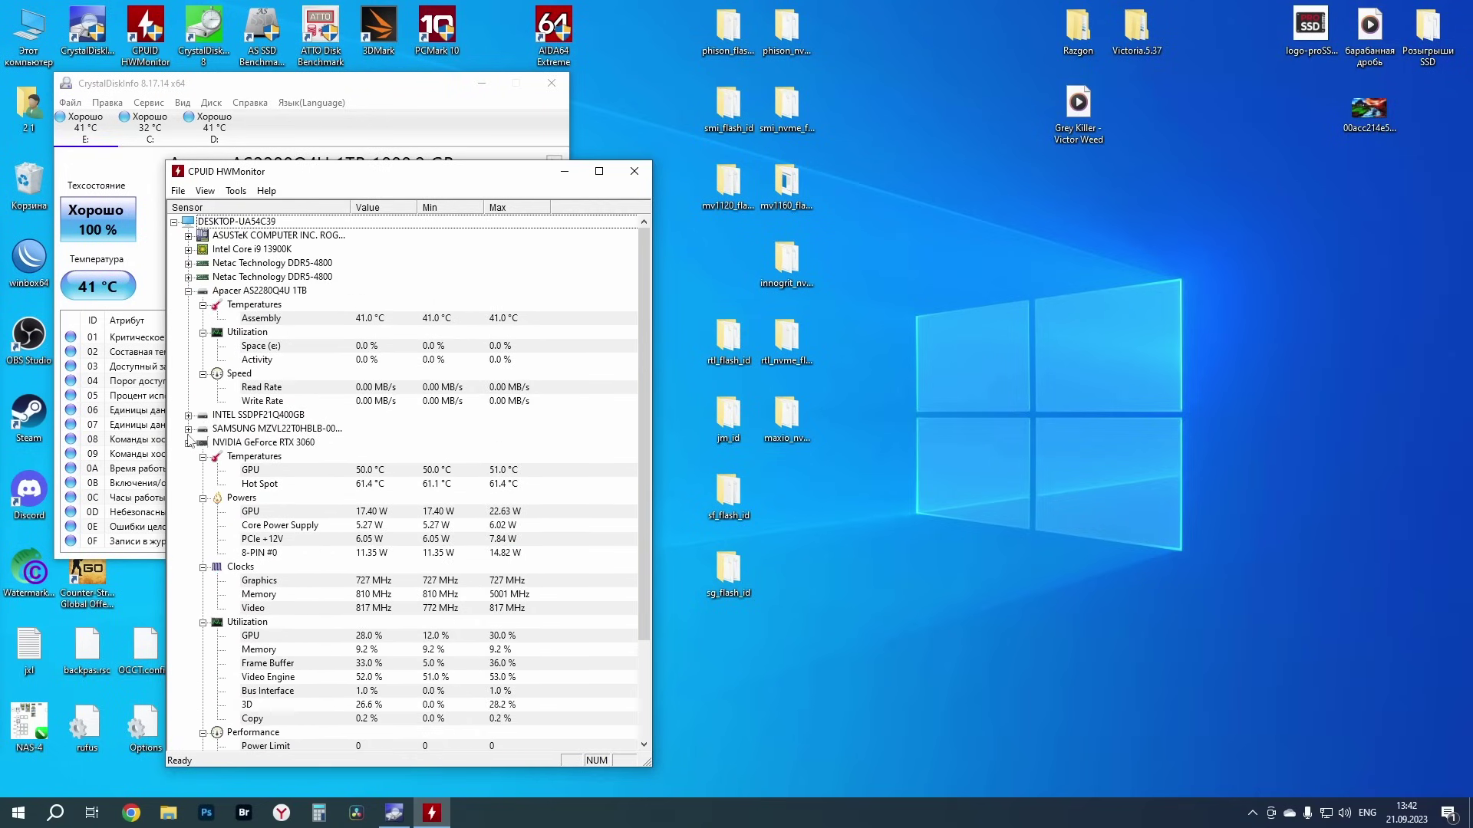
pyautogui.click(188, 442)
pyautogui.moveTo(414, 178); pyautogui.dragTo(316, 522)
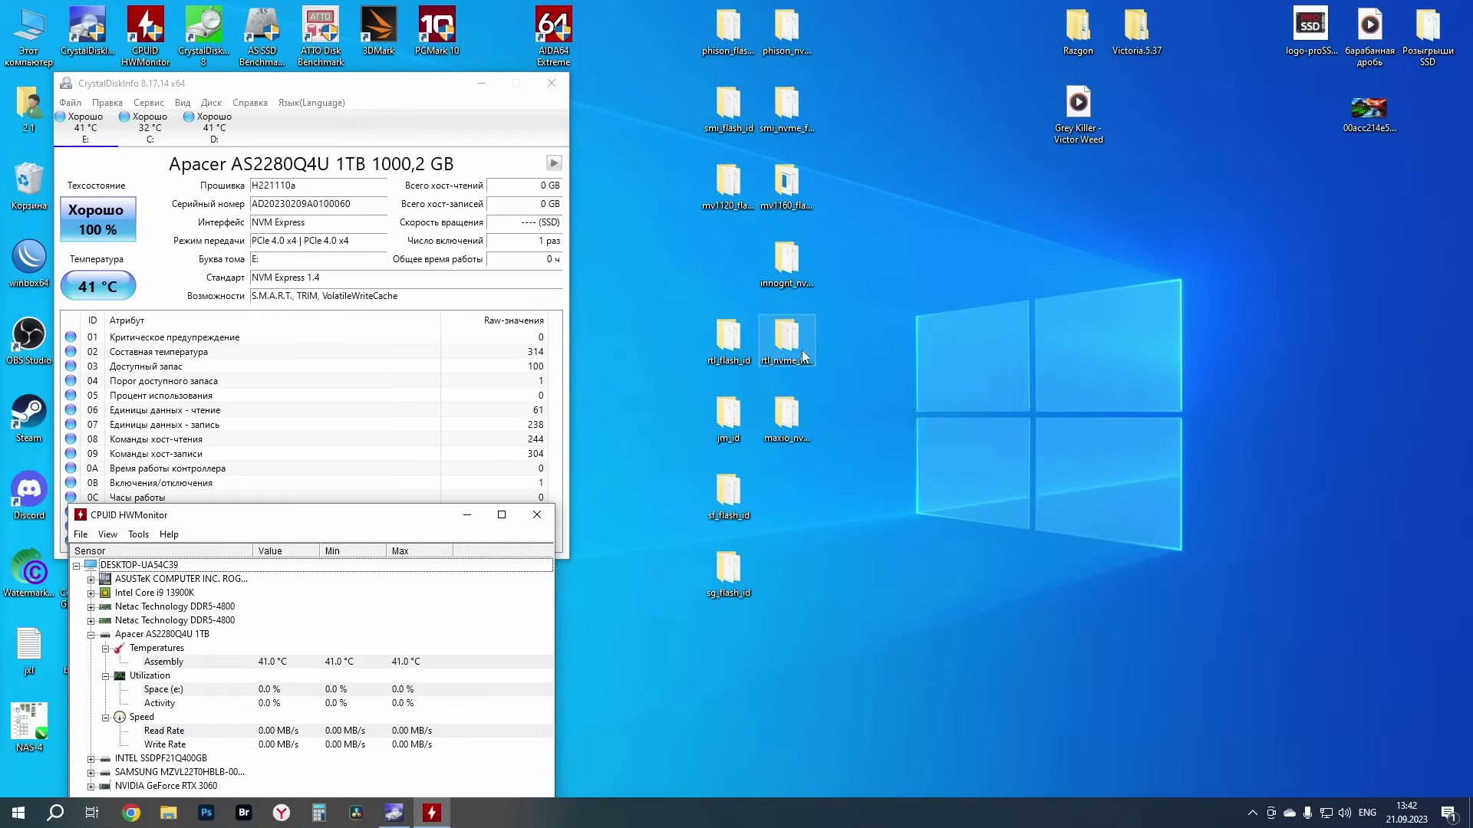
# Step: Run maxio_nvme_fid from its desktop folder on drive 0 to read the controller and flash memory details, and close both windows
pyautogui.doubleClick(786, 418)
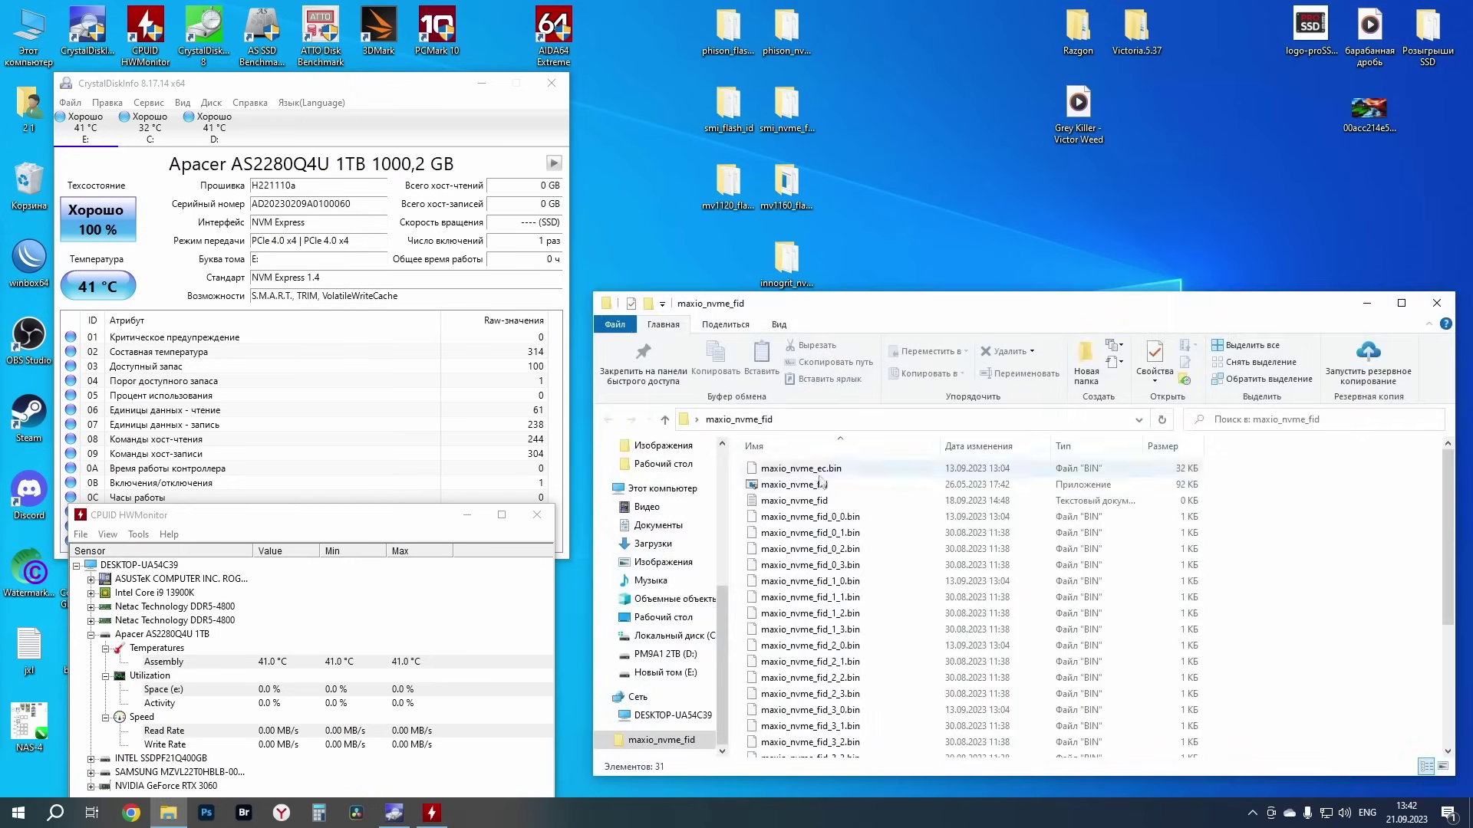
pyautogui.click(813, 486)
pyautogui.doubleClick(813, 488)
pyautogui.moveTo(610, 31); pyautogui.dragTo(1238, 92)
pyautogui.write('0')
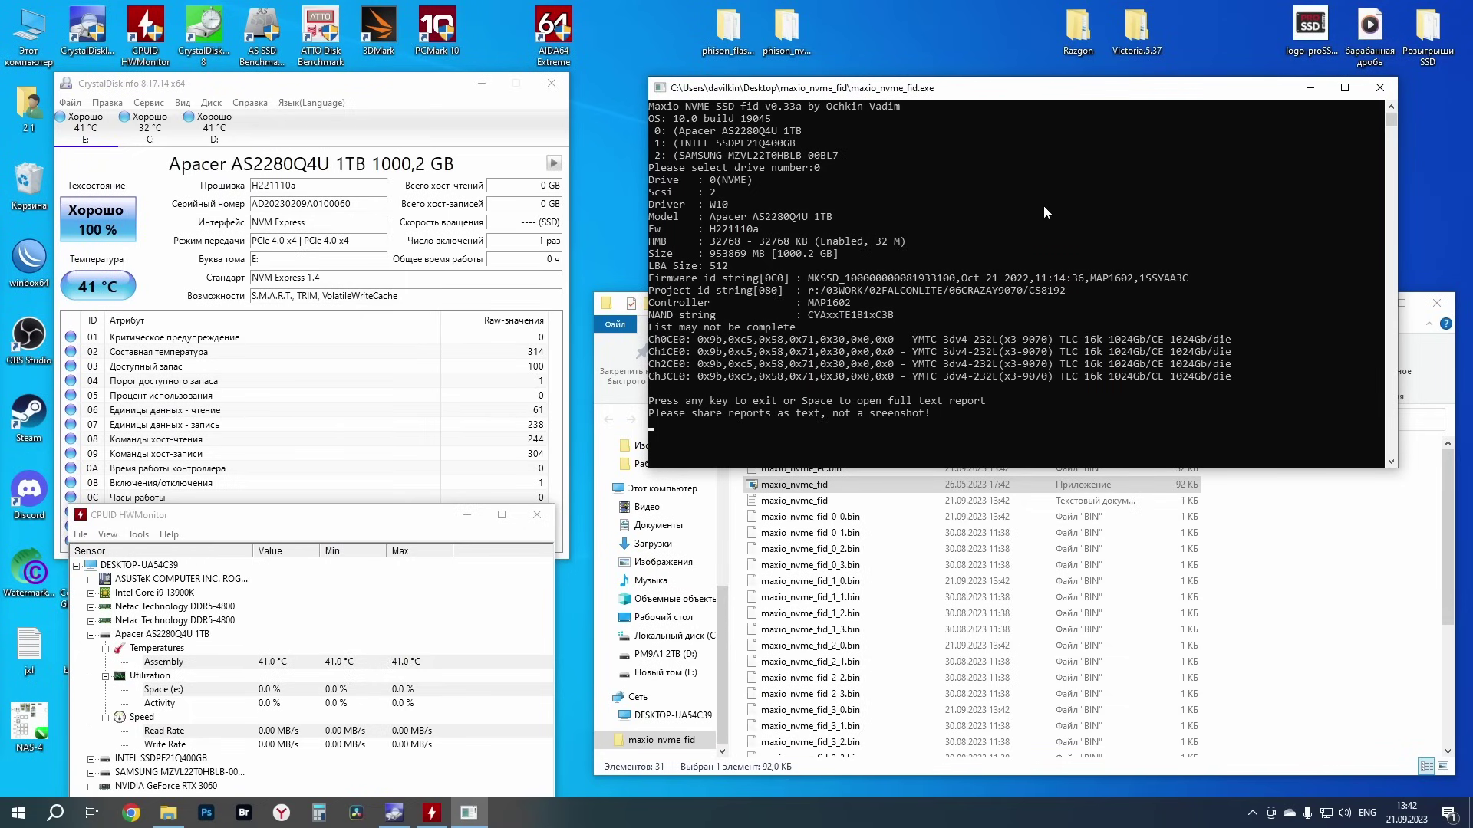
pyautogui.click(1379, 87)
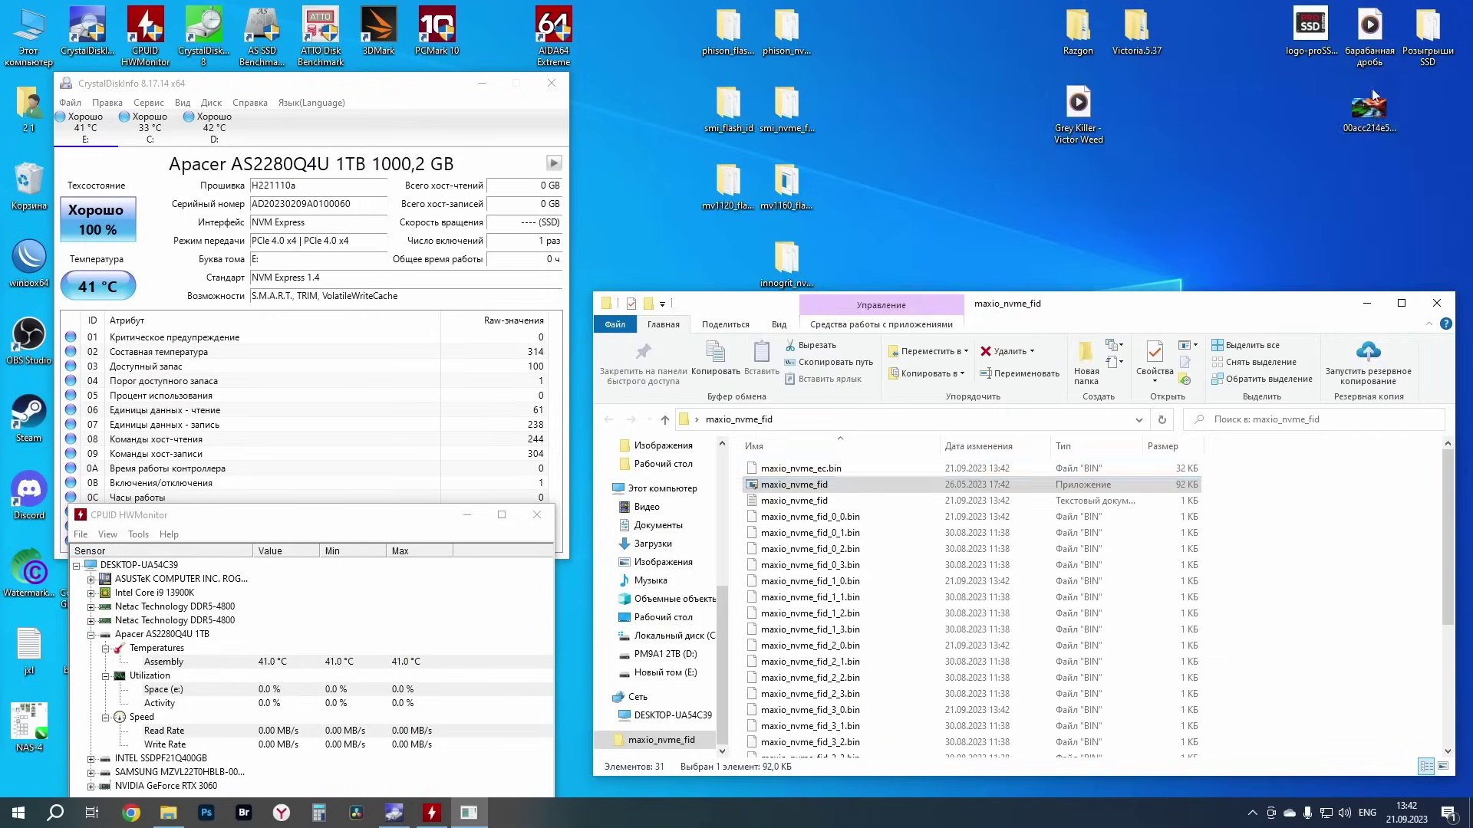
pyautogui.click(1436, 303)
# Step: Open AIDA64 Extreme and examine the Apacer AS2280Q4U 1TB drive's NVMe properties in the ATA section of data storage
pyautogui.doubleClick(553, 34)
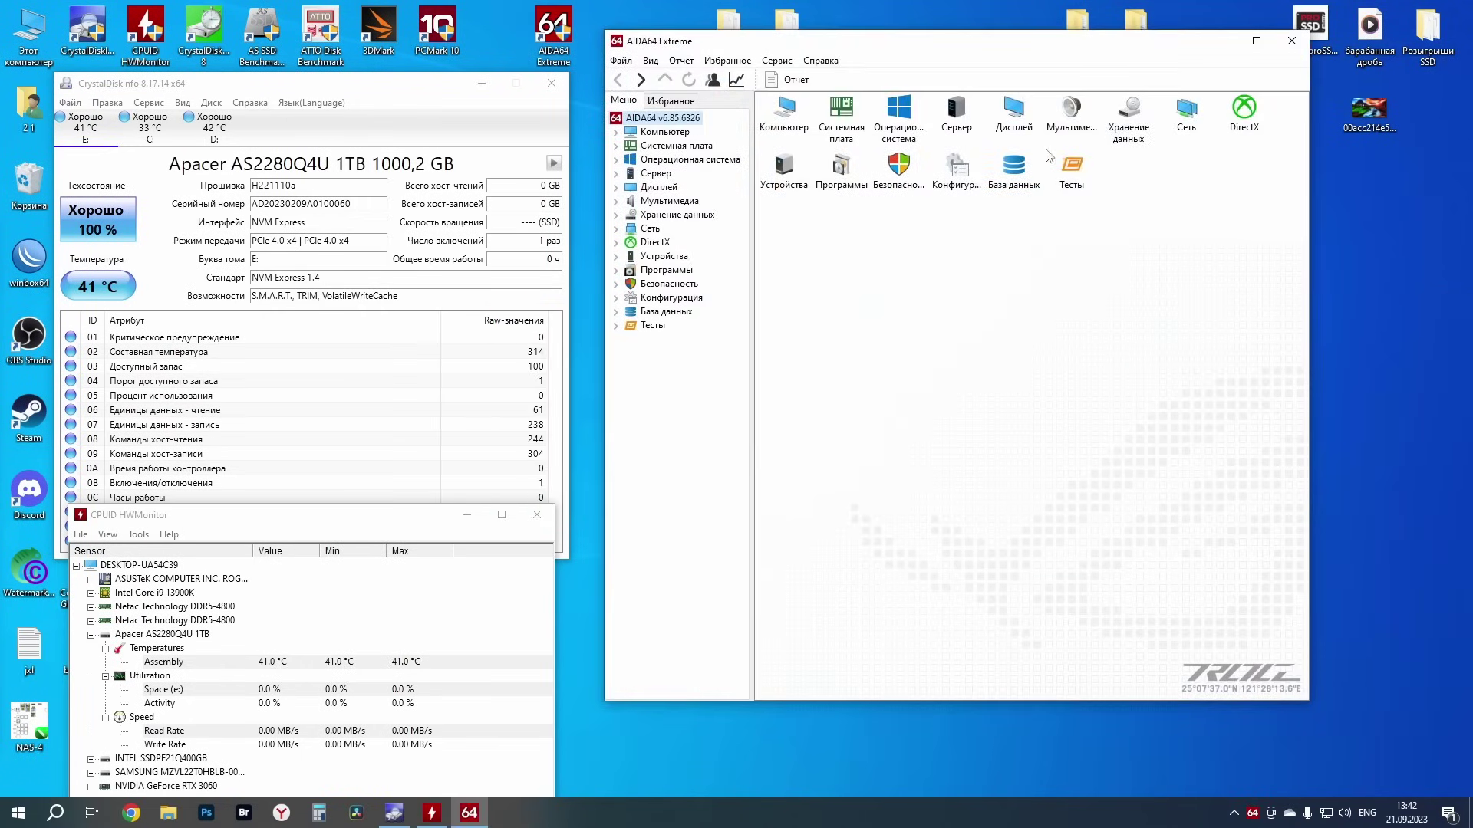
pyautogui.click(1135, 130)
pyautogui.click(1071, 122)
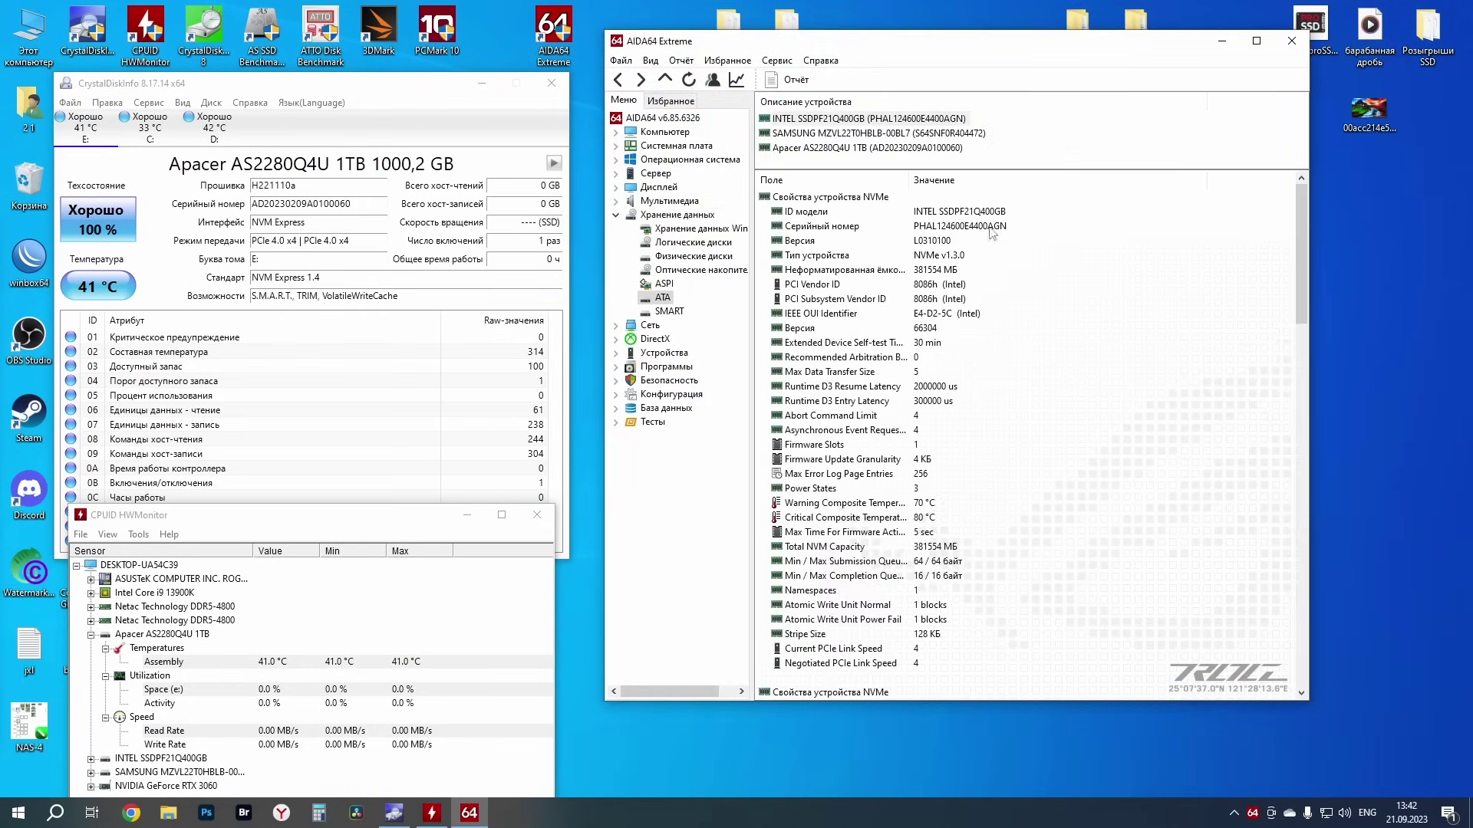
pyautogui.click(852, 147)
pyautogui.scroll(-20, 907, 305)
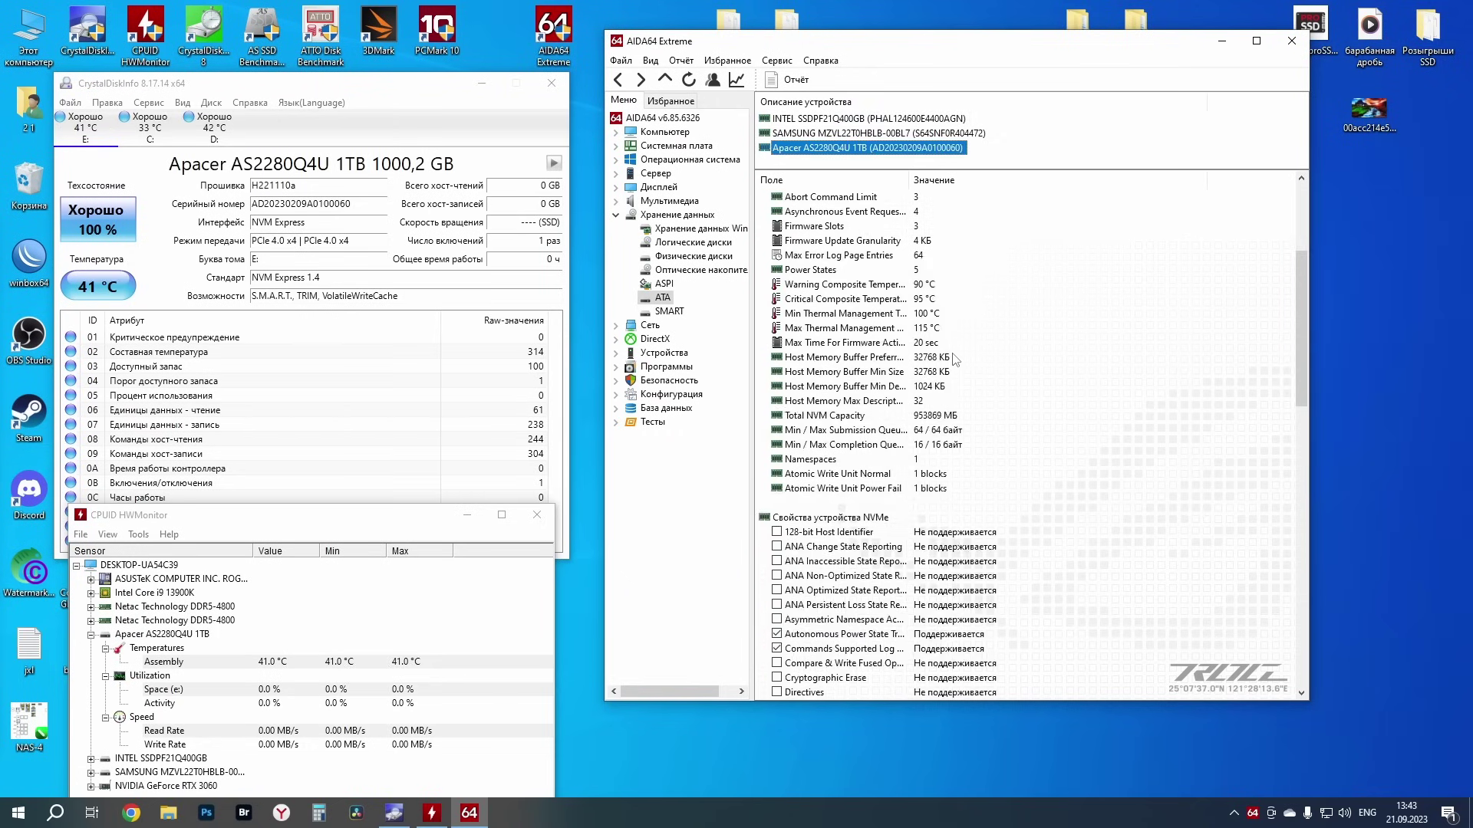
pyautogui.scroll(20, 946, 397)
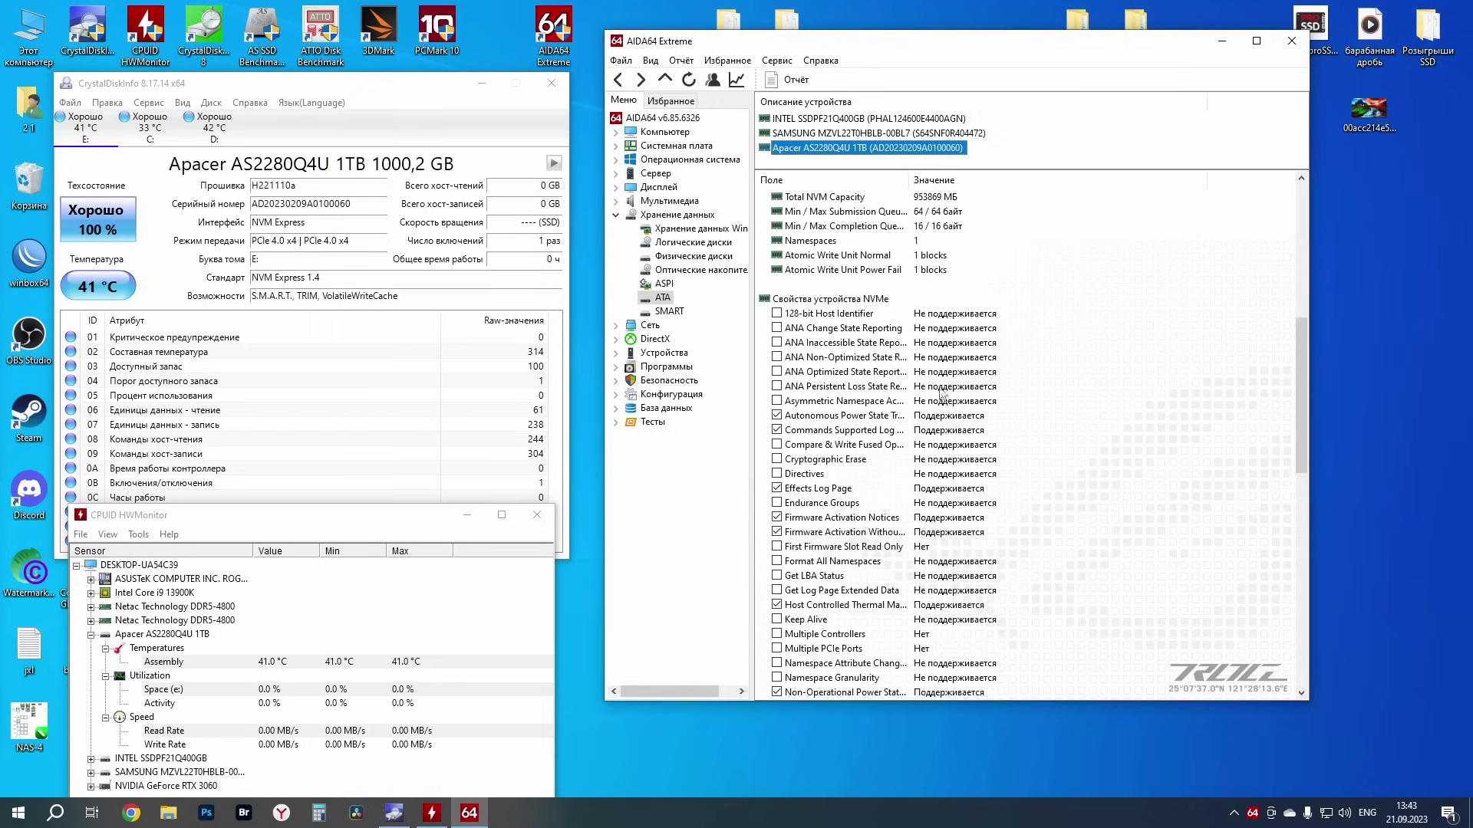
# Step: Try to view the computer's sensor readings in AIDA64, and close the program
pyautogui.click(616, 215)
pyautogui.click(665, 132)
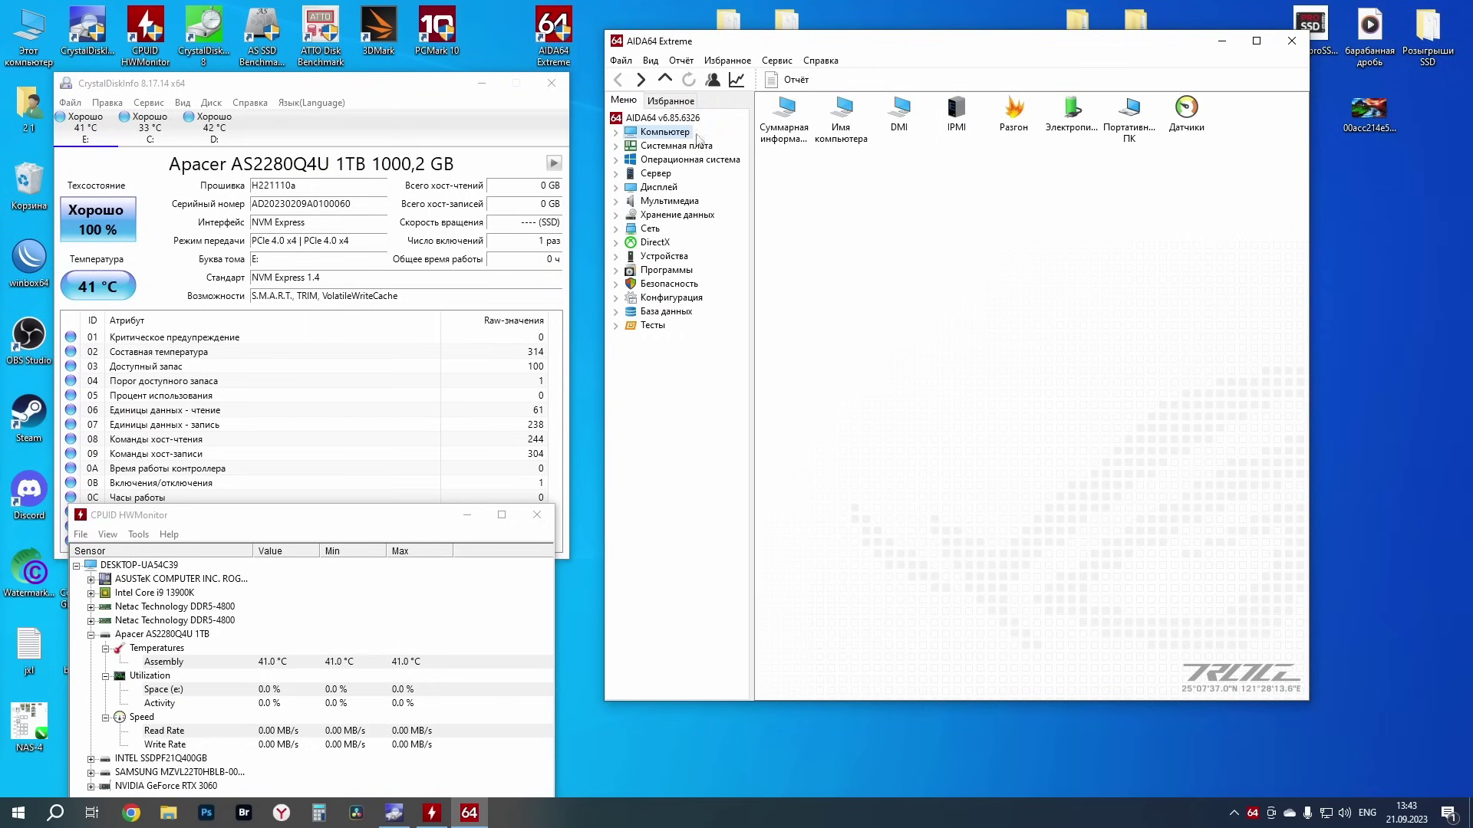
pyautogui.doubleClick(1187, 115)
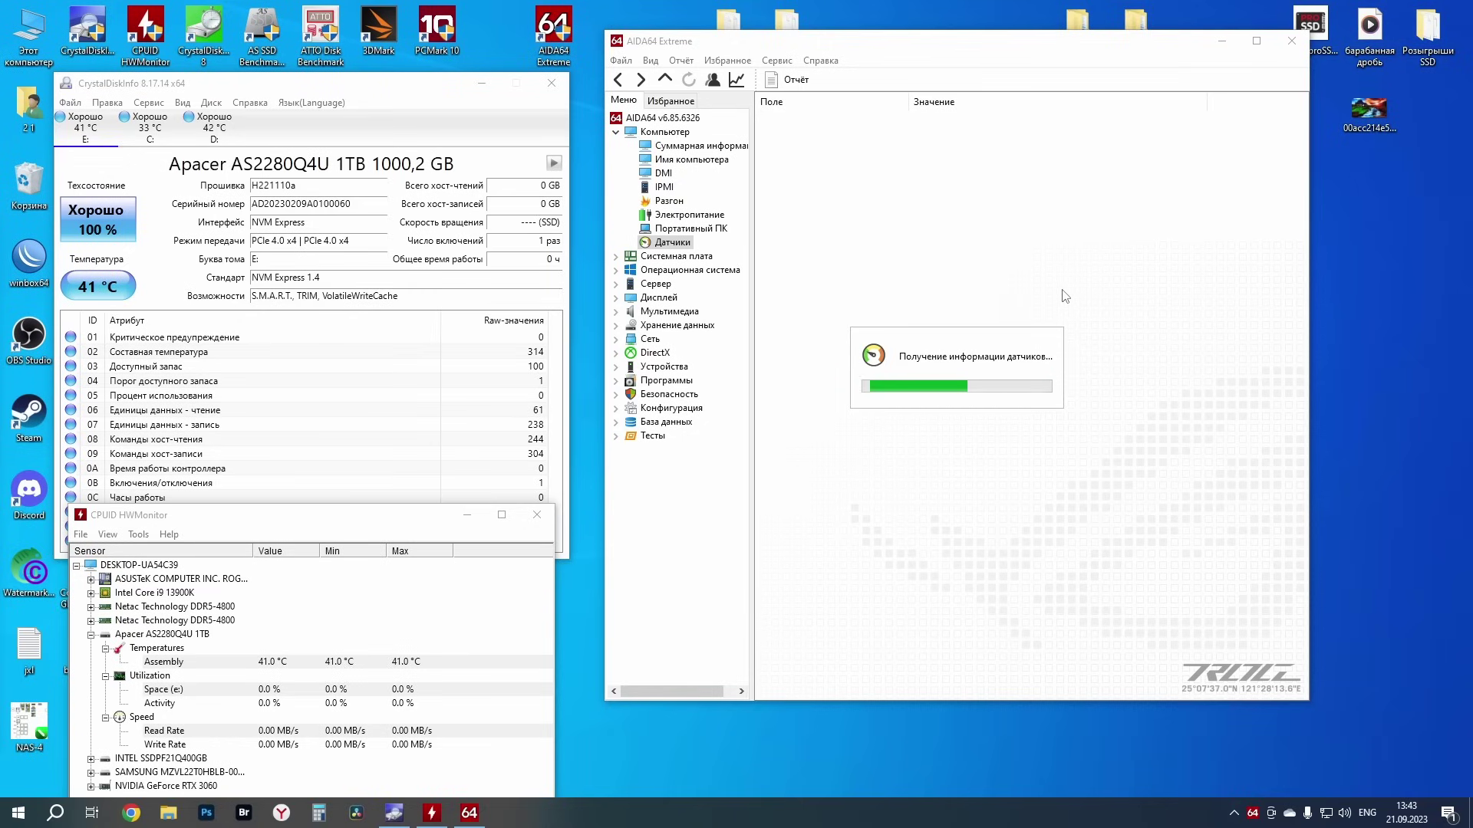
pyautogui.click(617, 79)
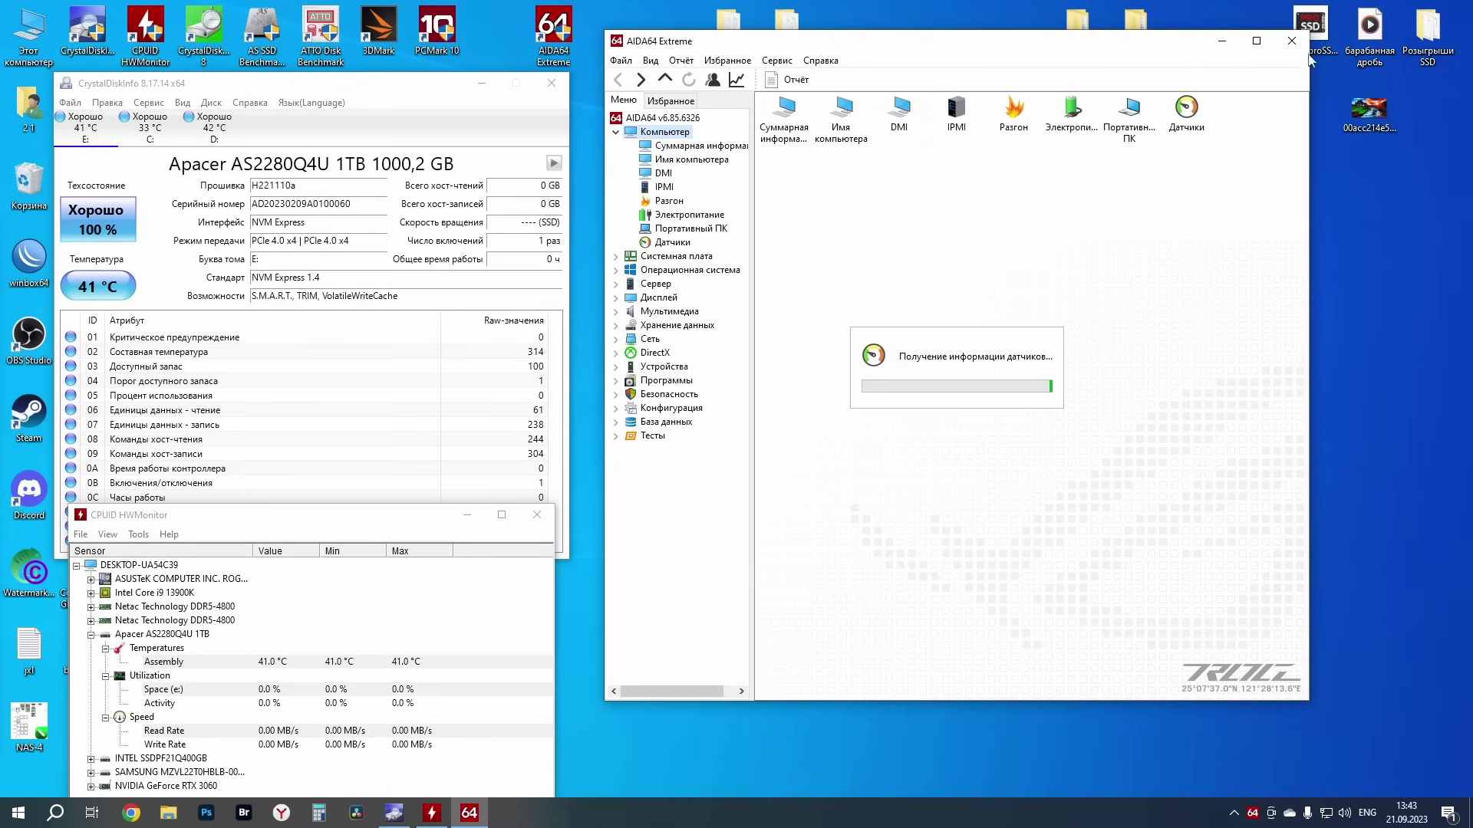
pyautogui.hotkey('alt', 'F4')
# Step: Restart AIDA64 Extreme, open its disk benchmark and move the benchmark window clear of the CrystalDiskInfo and HWMonitor windows
pyautogui.doubleClick(574, 31)
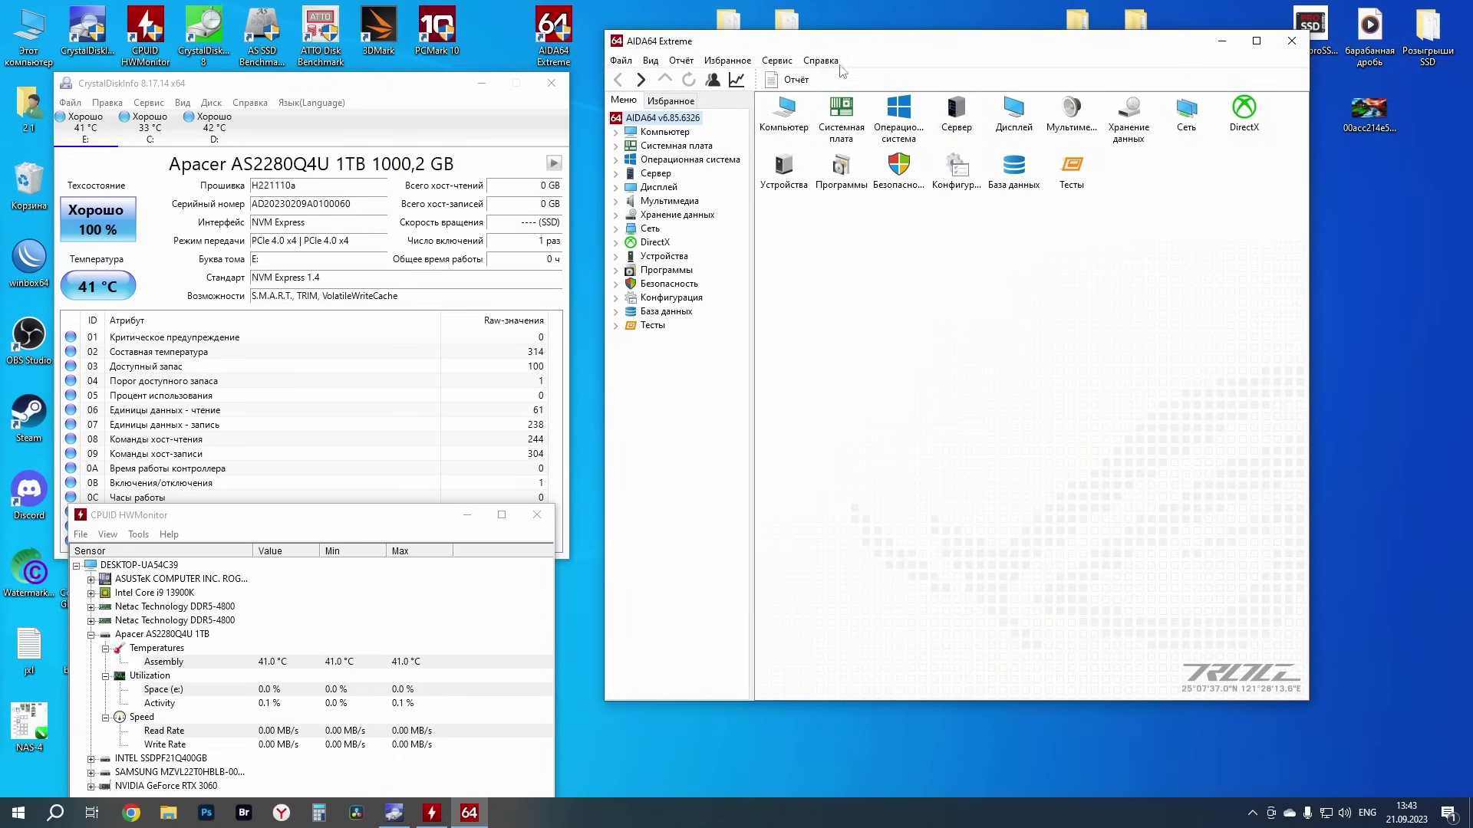
pyautogui.click(776, 60)
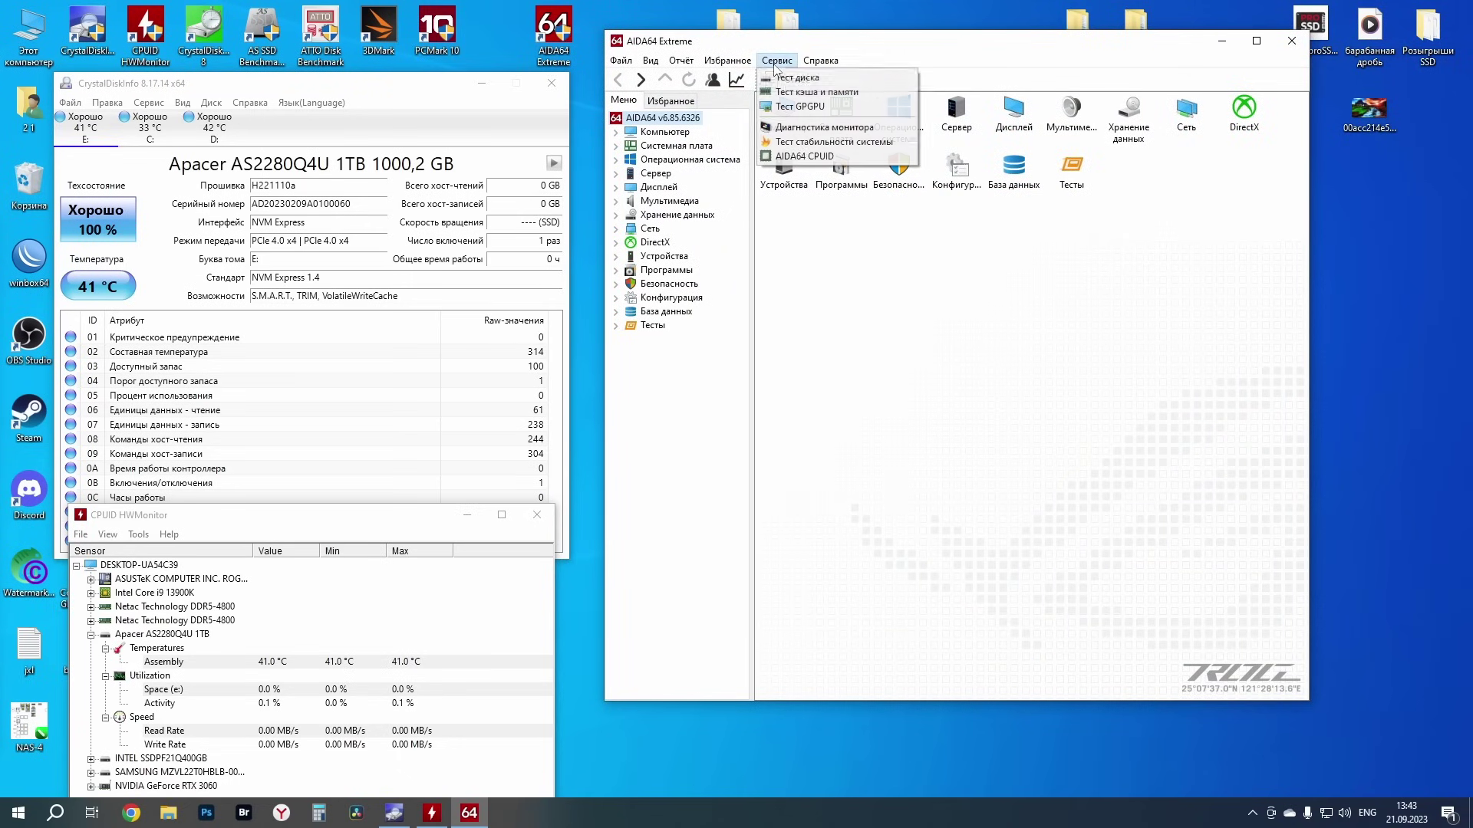
pyautogui.click(776, 60)
pyautogui.click(776, 60)
pyautogui.click(803, 78)
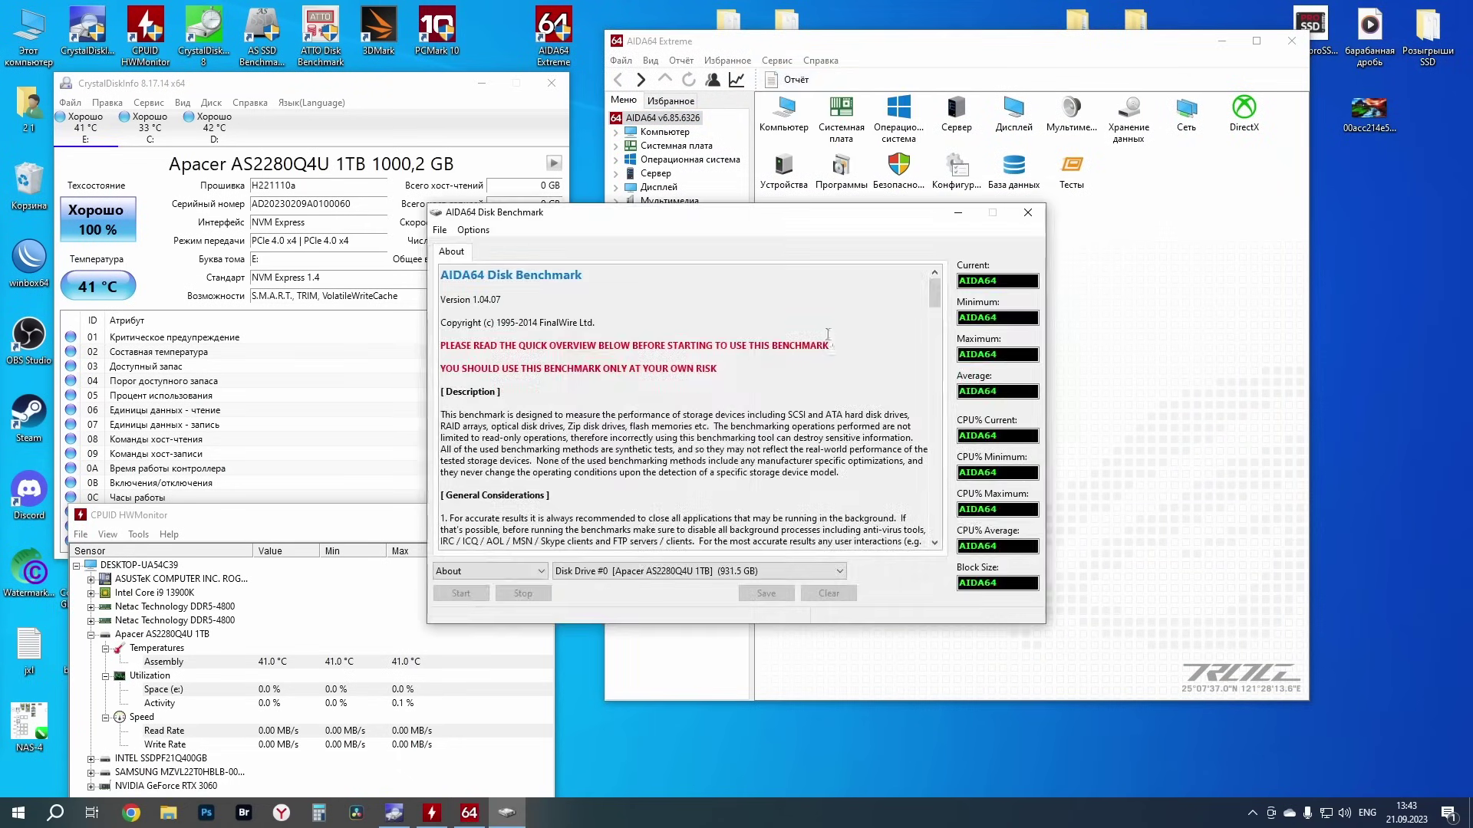
pyautogui.moveTo(819, 214); pyautogui.dragTo(1047, 269)
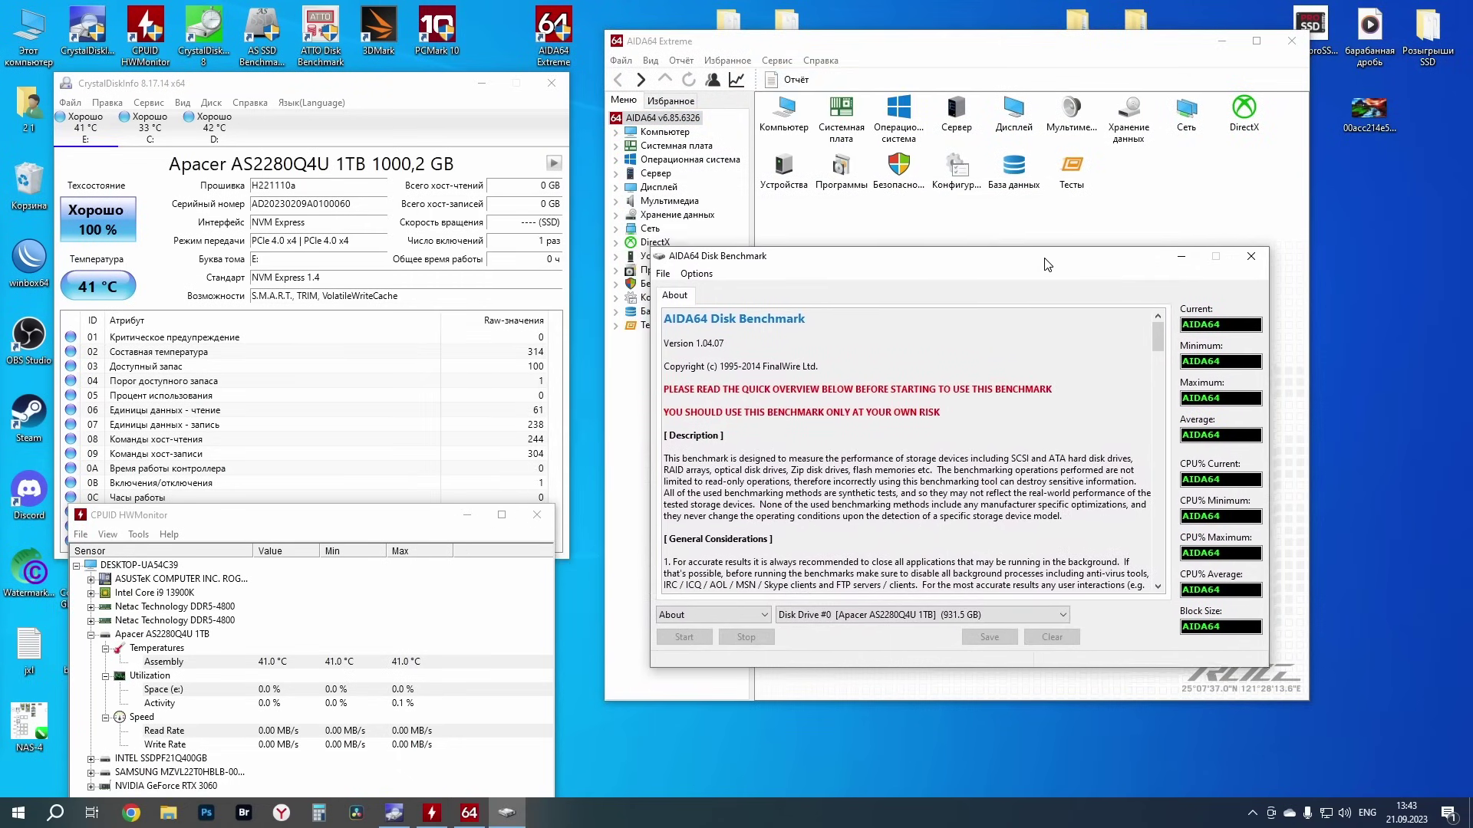
# Step: Set the disk benchmark to Linear Write on Disk Drive #0, Apacer AS2280Q4U 1TB, and start the test
pyautogui.click(713, 618)
pyautogui.click(686, 726)
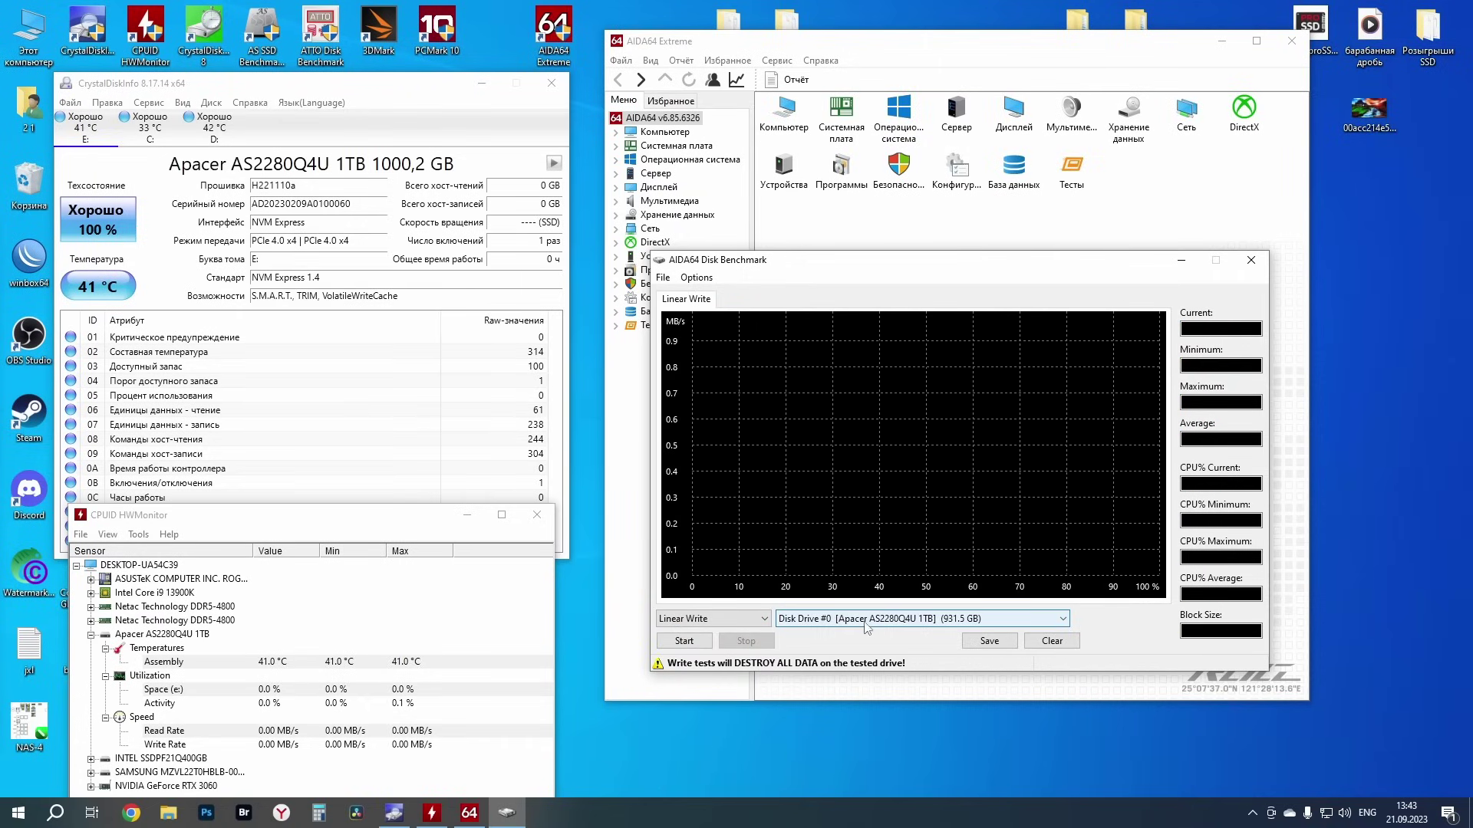
pyautogui.click(682, 642)
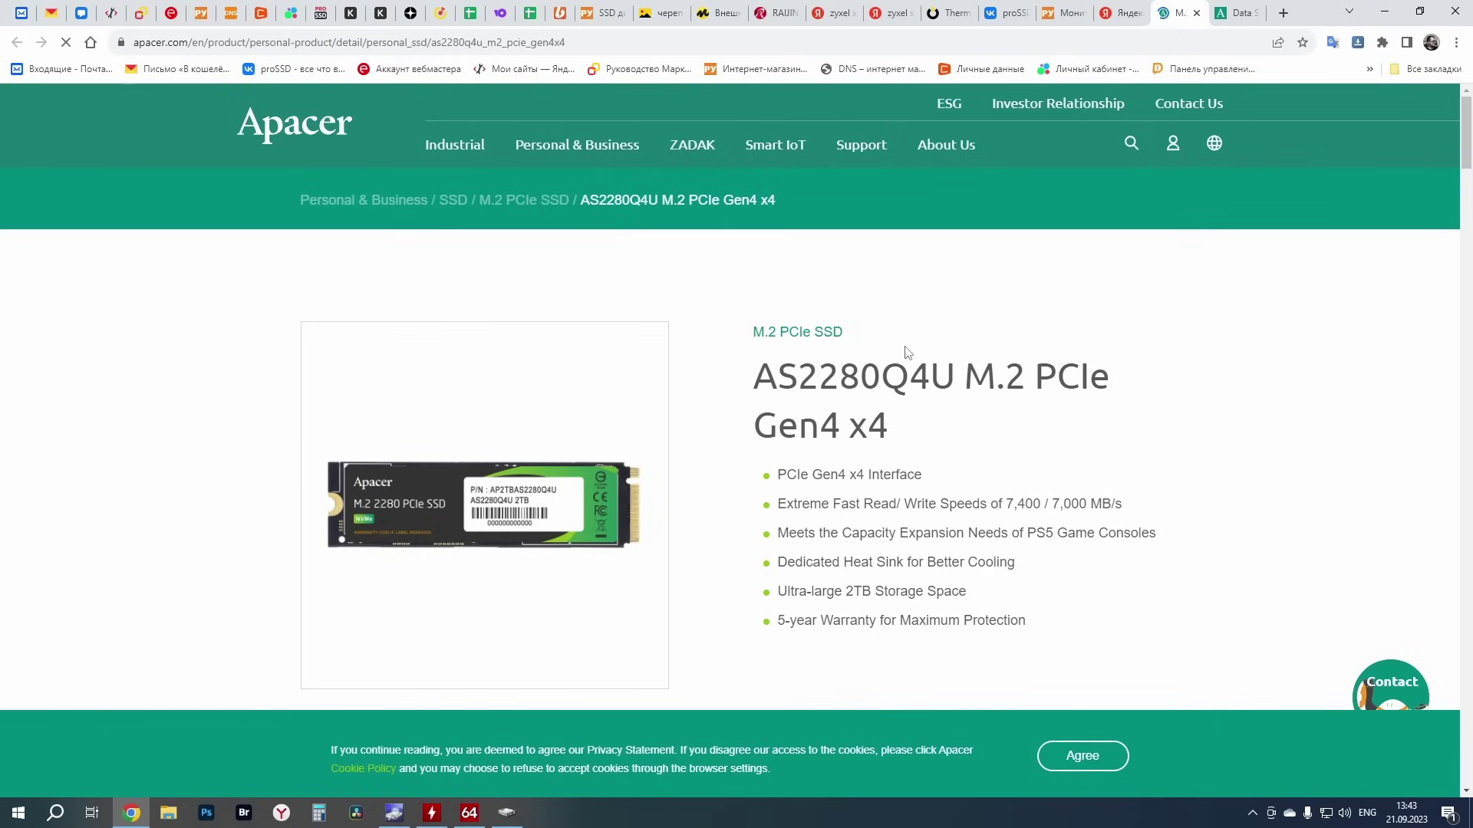
# Step: On Apacer's AS2280Q4U product page in Chrome, accept the cookie notice and view the remaining product photos in the gallery
pyautogui.click(1082, 758)
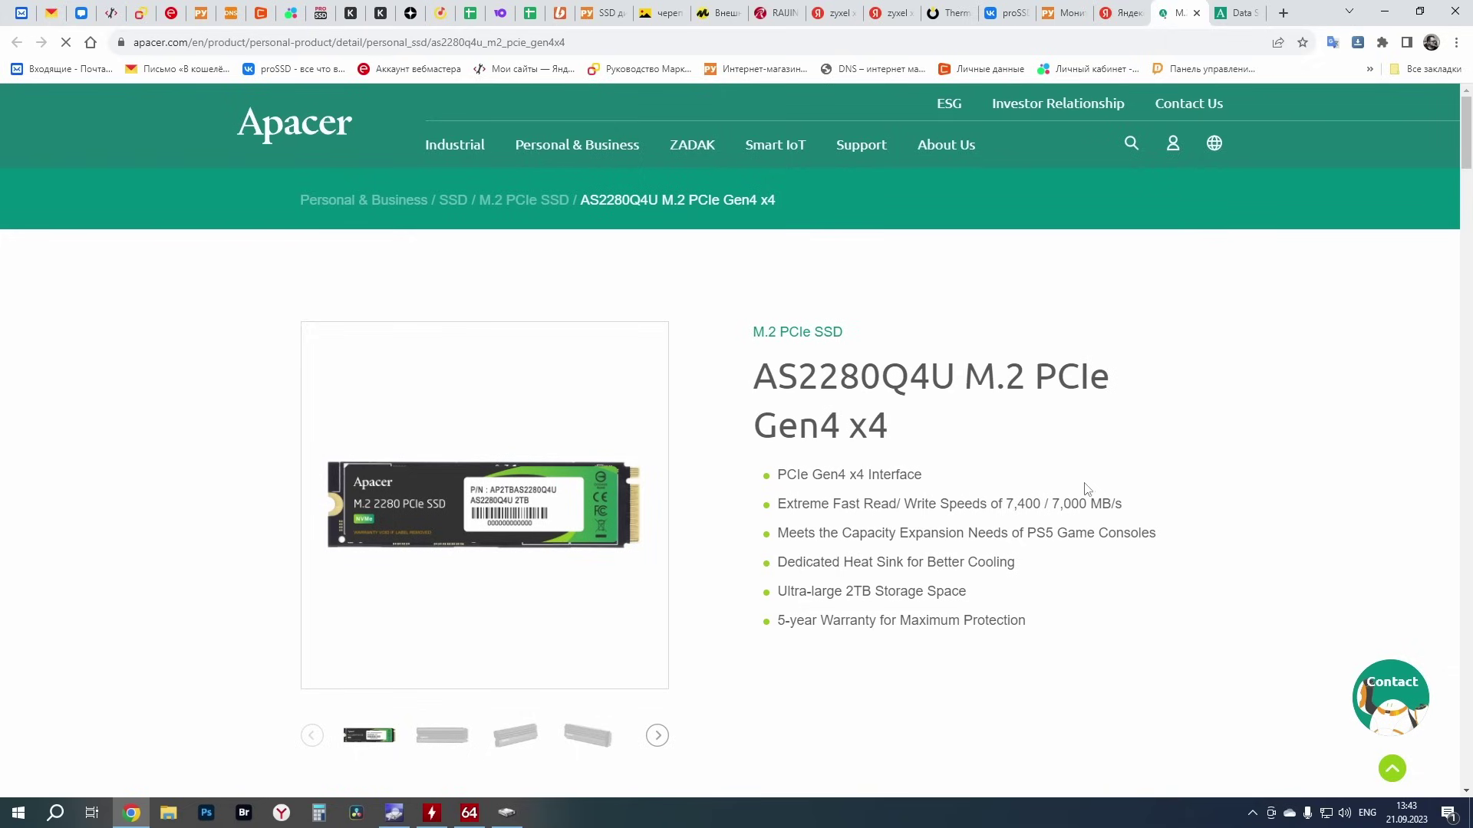
pyautogui.click(436, 741)
pyautogui.click(516, 740)
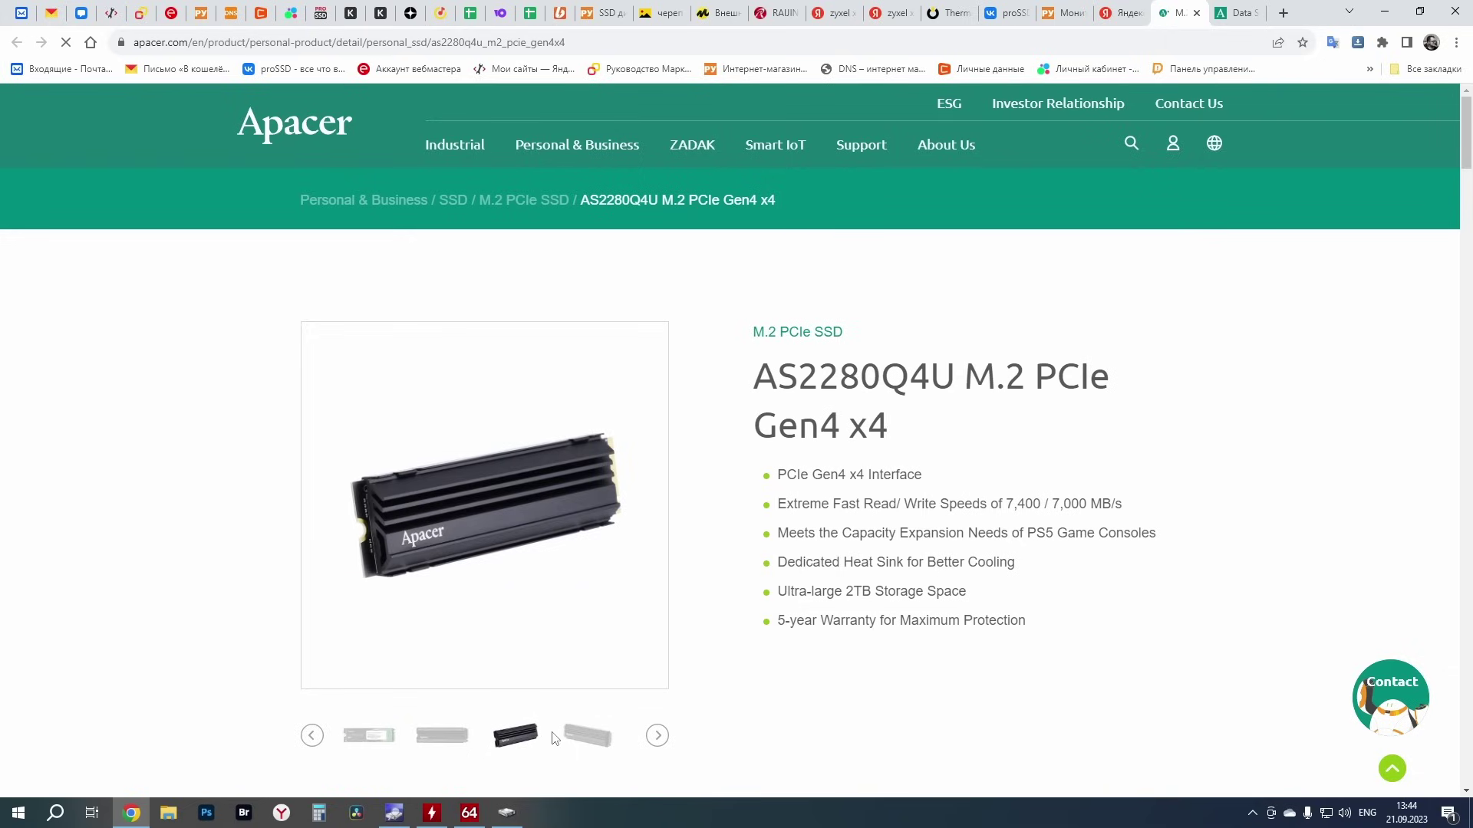
pyautogui.click(587, 738)
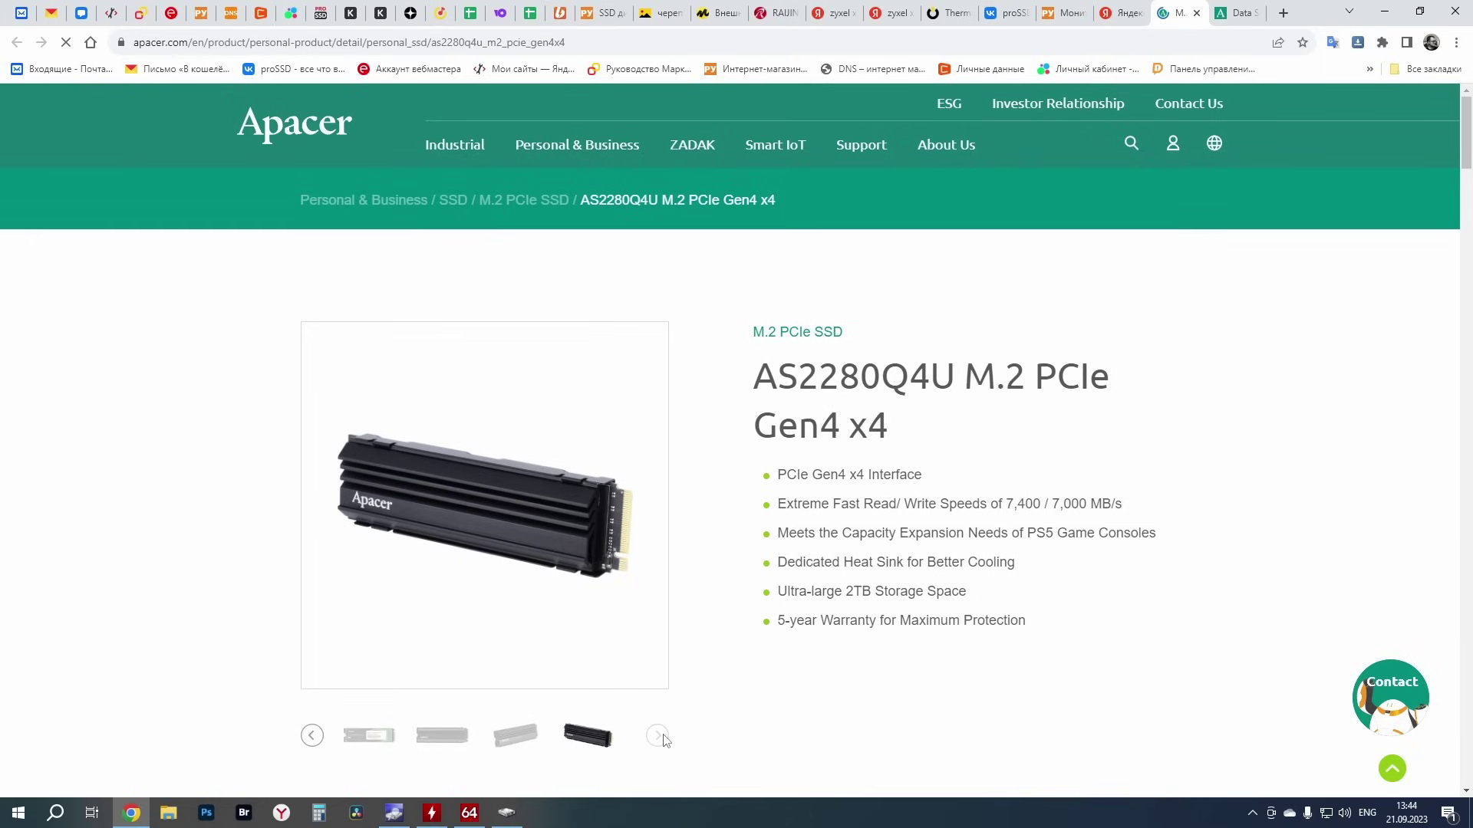
# Step: Examine the product page's video and its sections on speed, PS5 compatibility, design, heat sink cooling, data protection and warranty
pyautogui.scroll(-4, 764, 652)
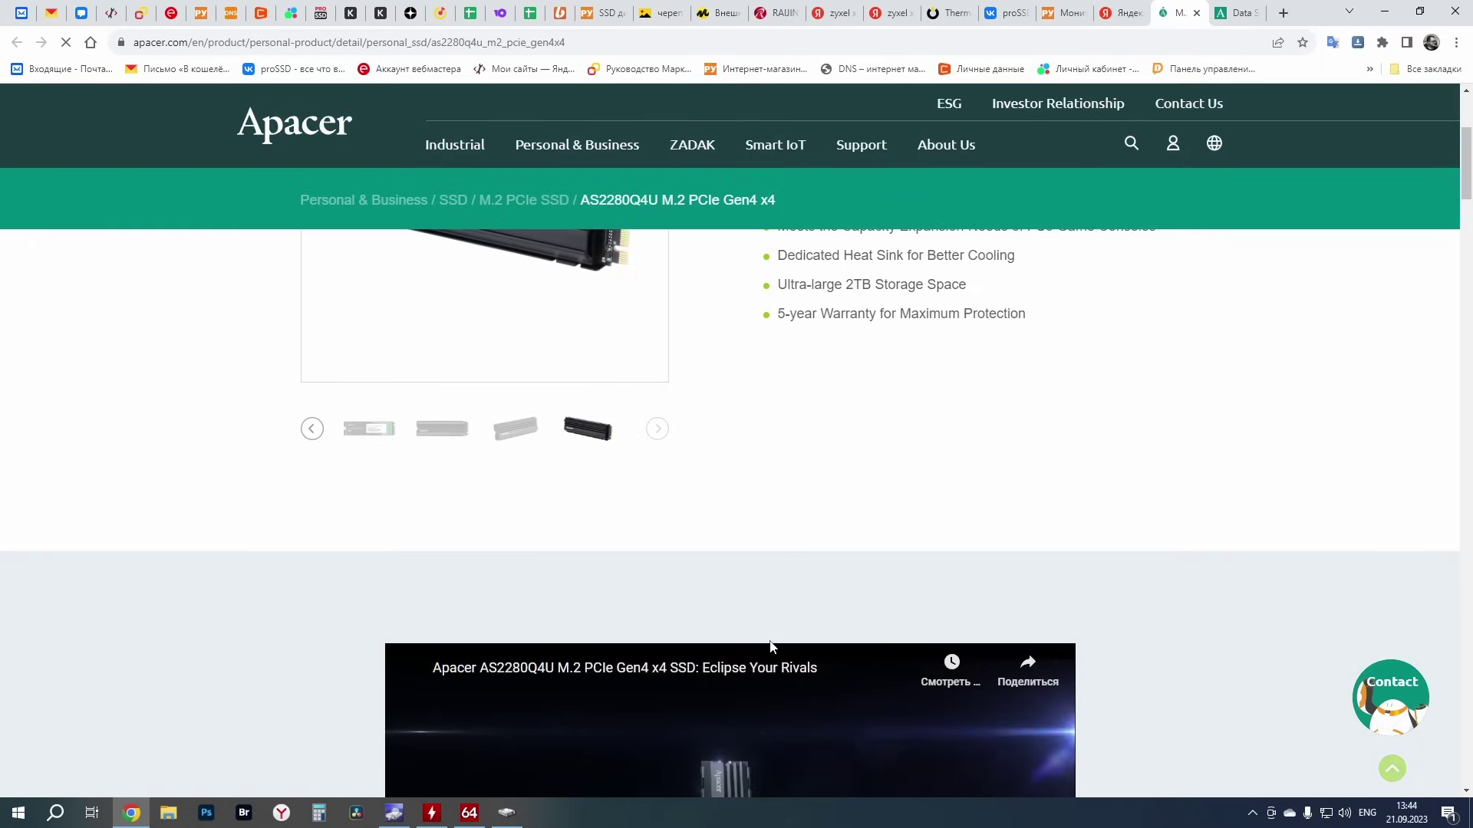
pyautogui.scroll(-5, 762, 648)
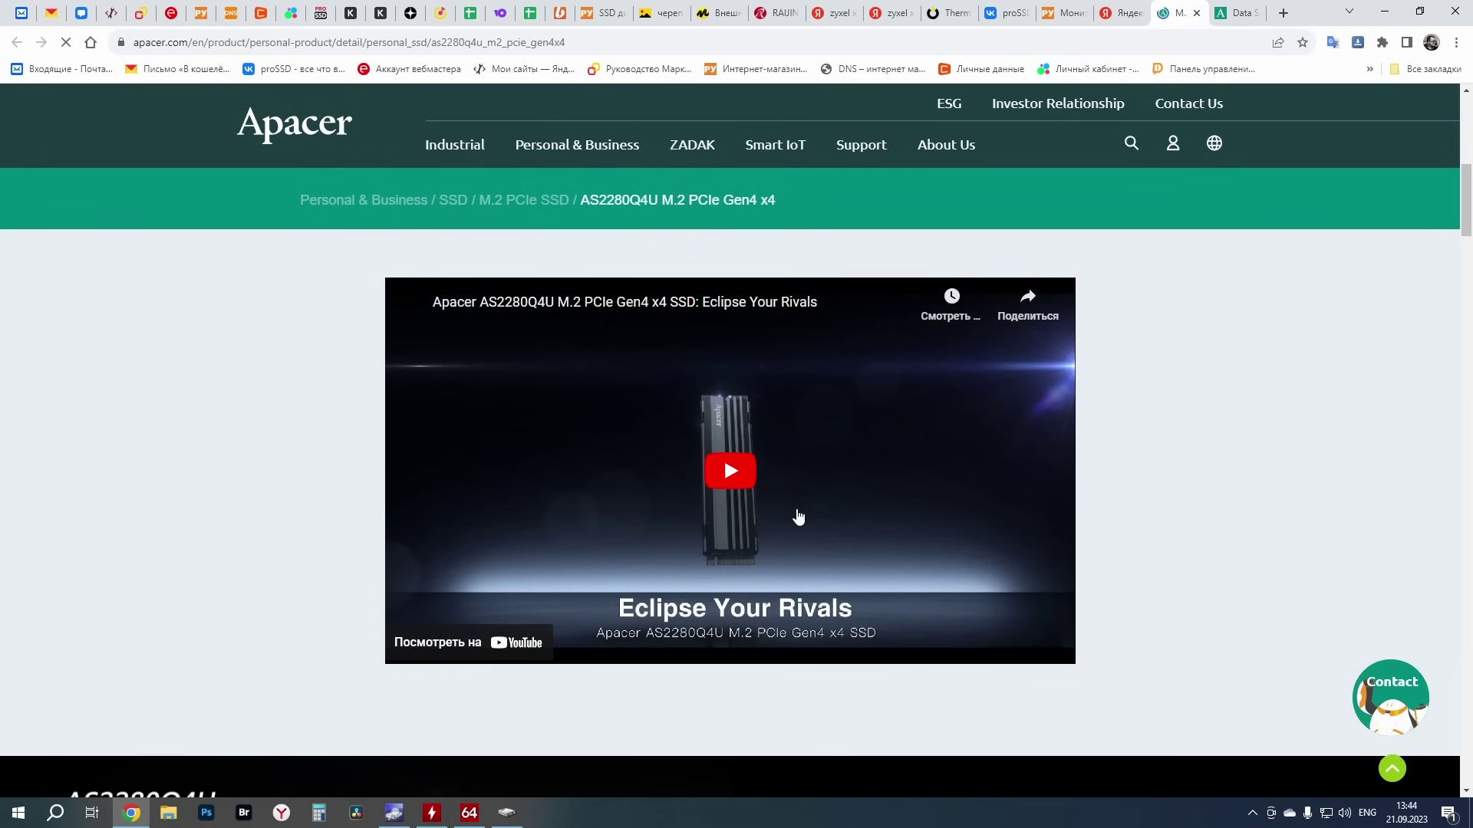
pyautogui.scroll(-4, 795, 520)
pyautogui.scroll(-4, 795, 514)
pyautogui.scroll(2, 795, 514)
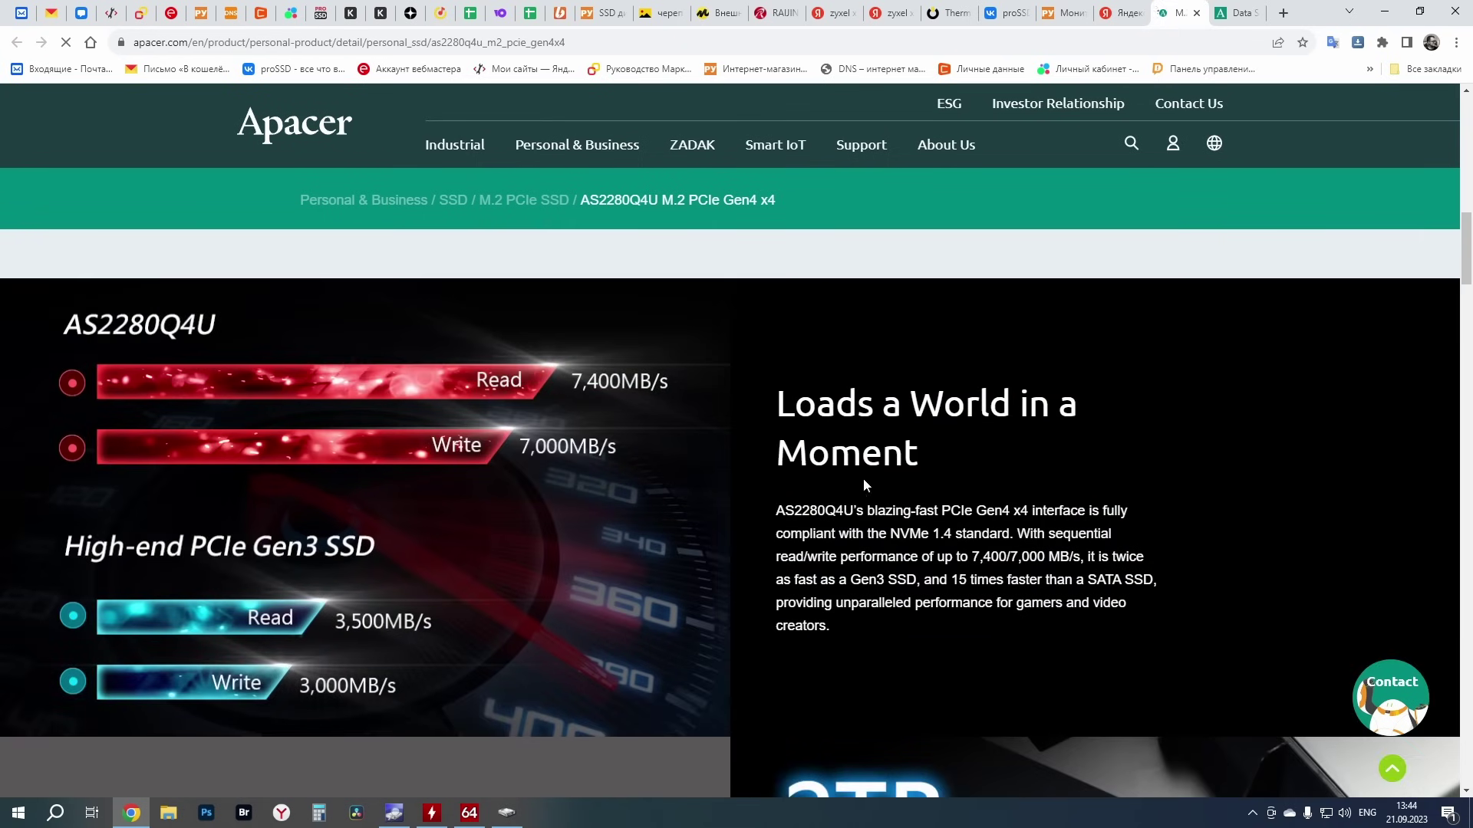
pyautogui.scroll(-5, 865, 482)
pyautogui.scroll(-1, 883, 483)
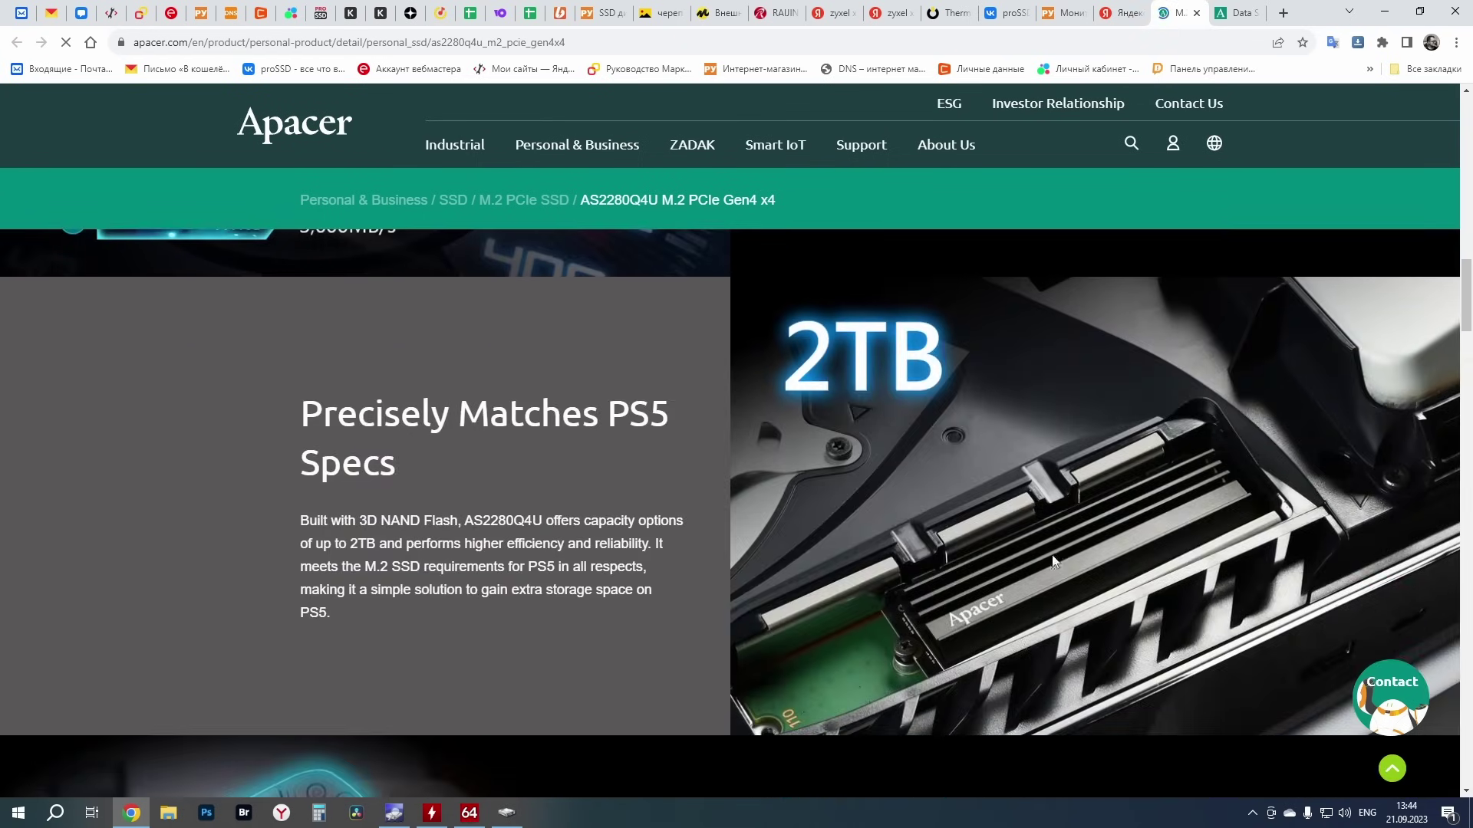
pyautogui.scroll(-8, 1079, 552)
pyautogui.scroll(2, 1078, 552)
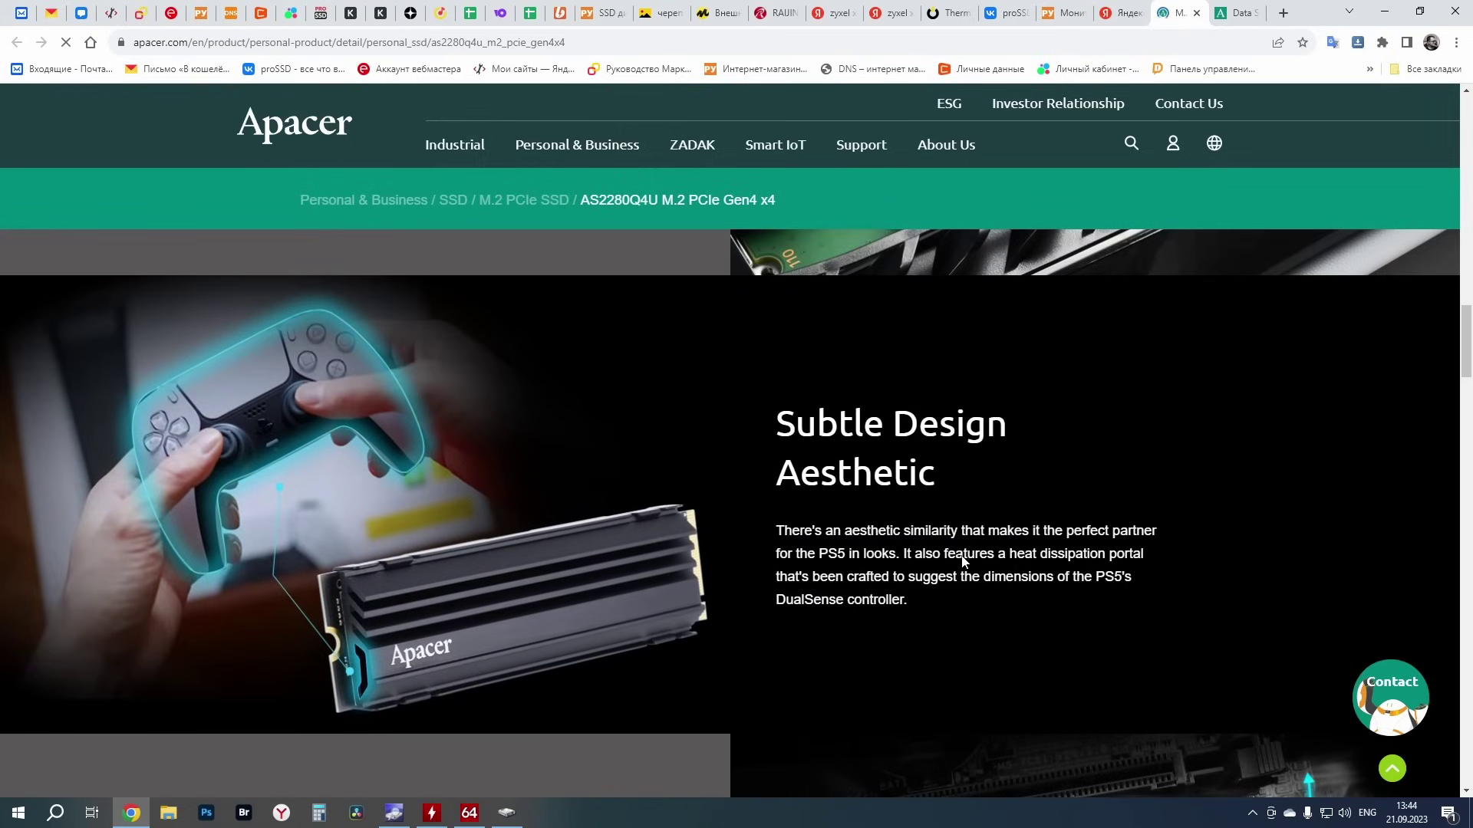
pyautogui.scroll(-5, 954, 574)
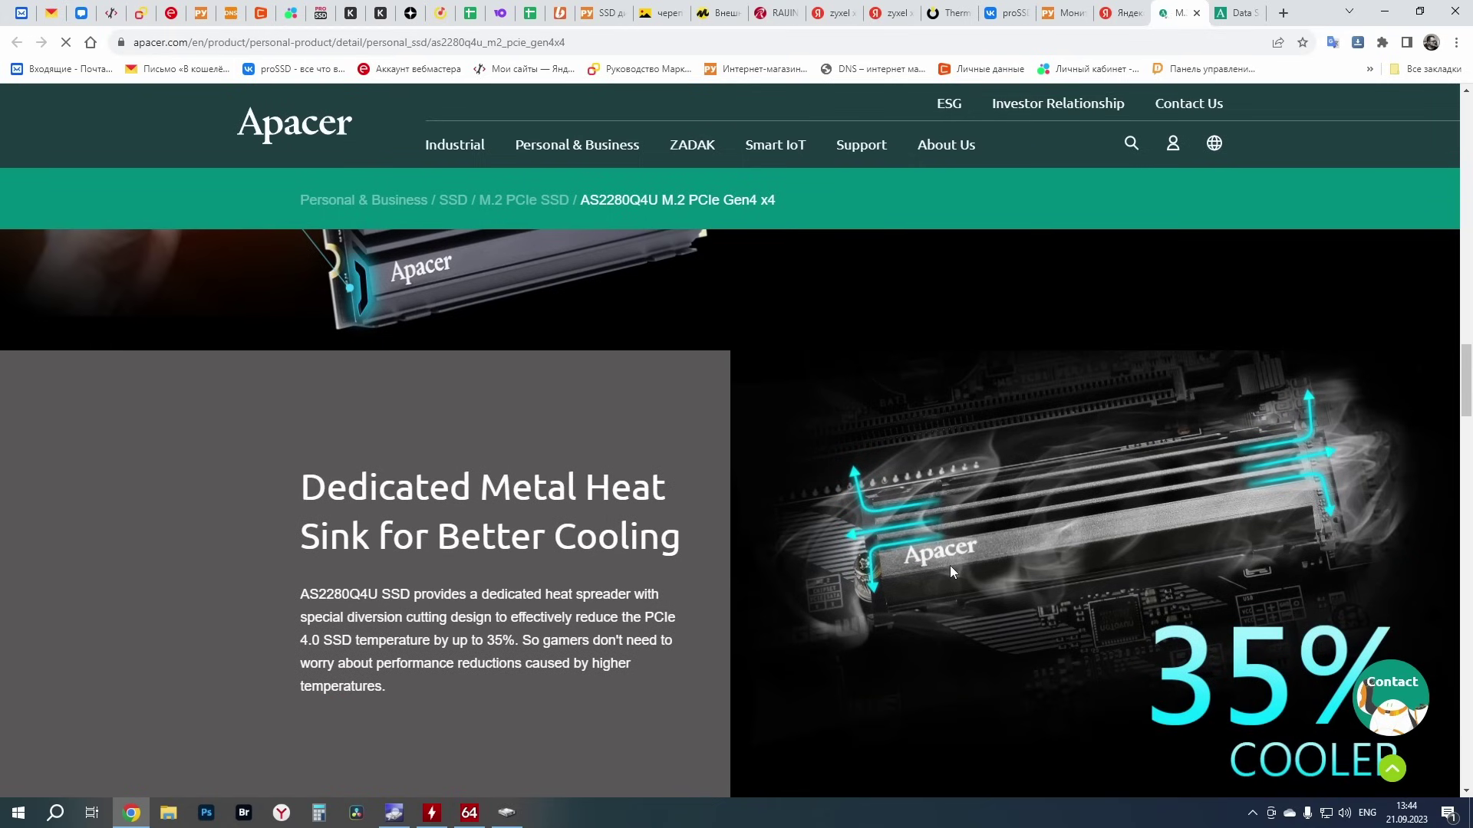
pyautogui.scroll(-7, 950, 572)
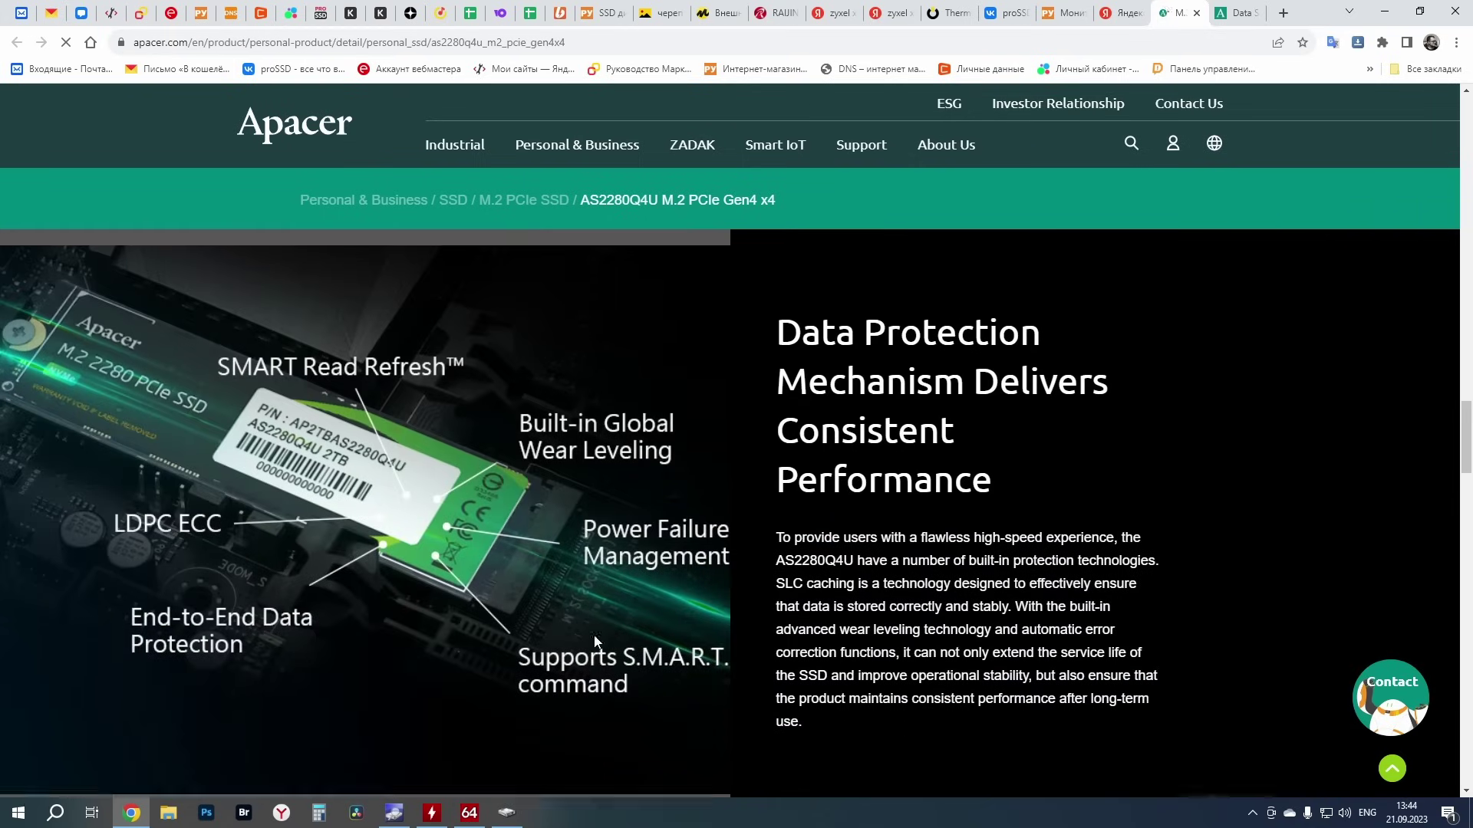
pyautogui.scroll(-10, 591, 628)
pyautogui.scroll(4, 609, 606)
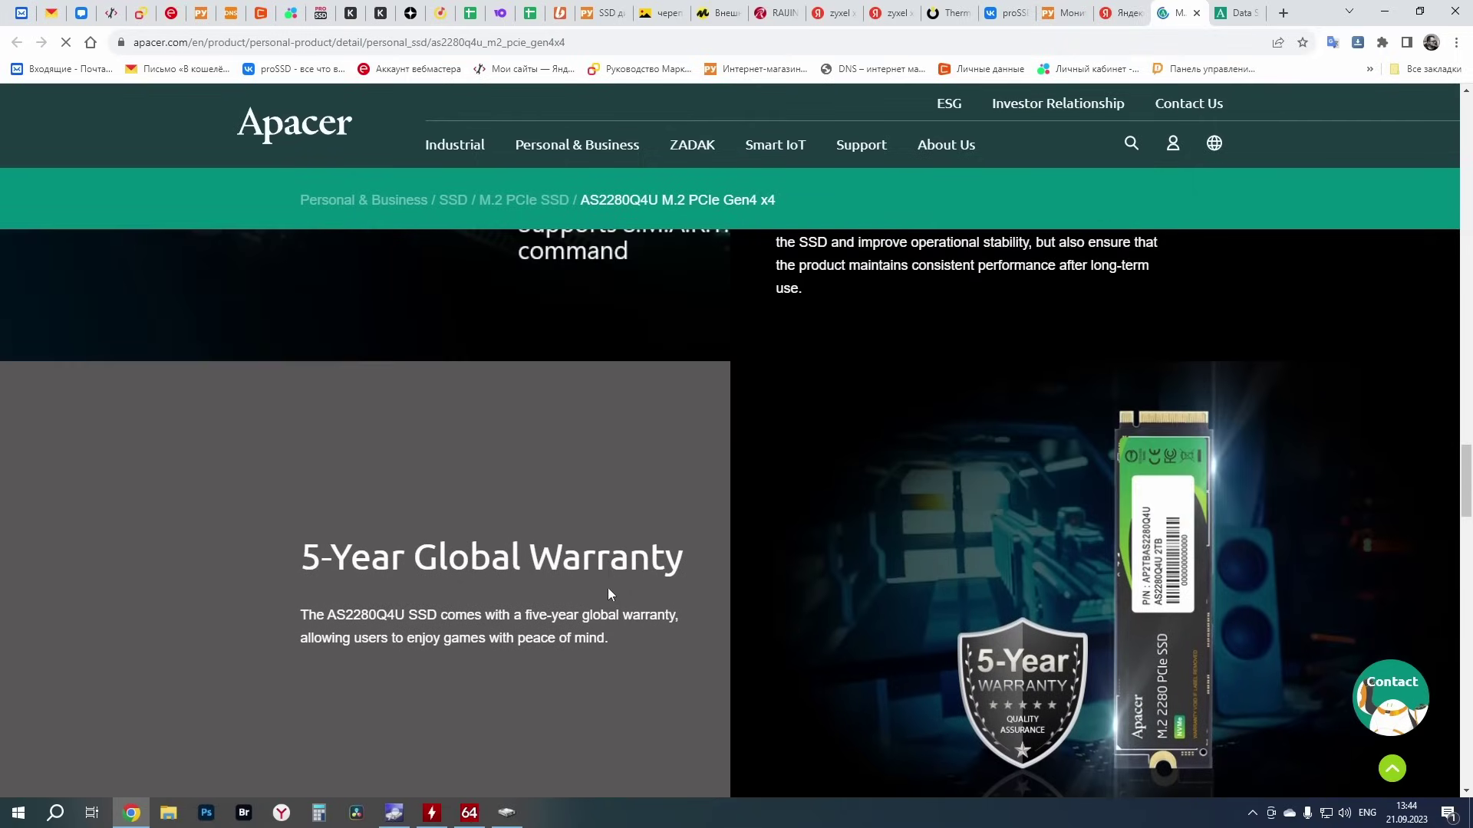
# Step: Examine the specification table on the product page, and the performance and endurance figures in the AS2280Q4U data sheet PDF
pyautogui.scroll(-15, 593, 557)
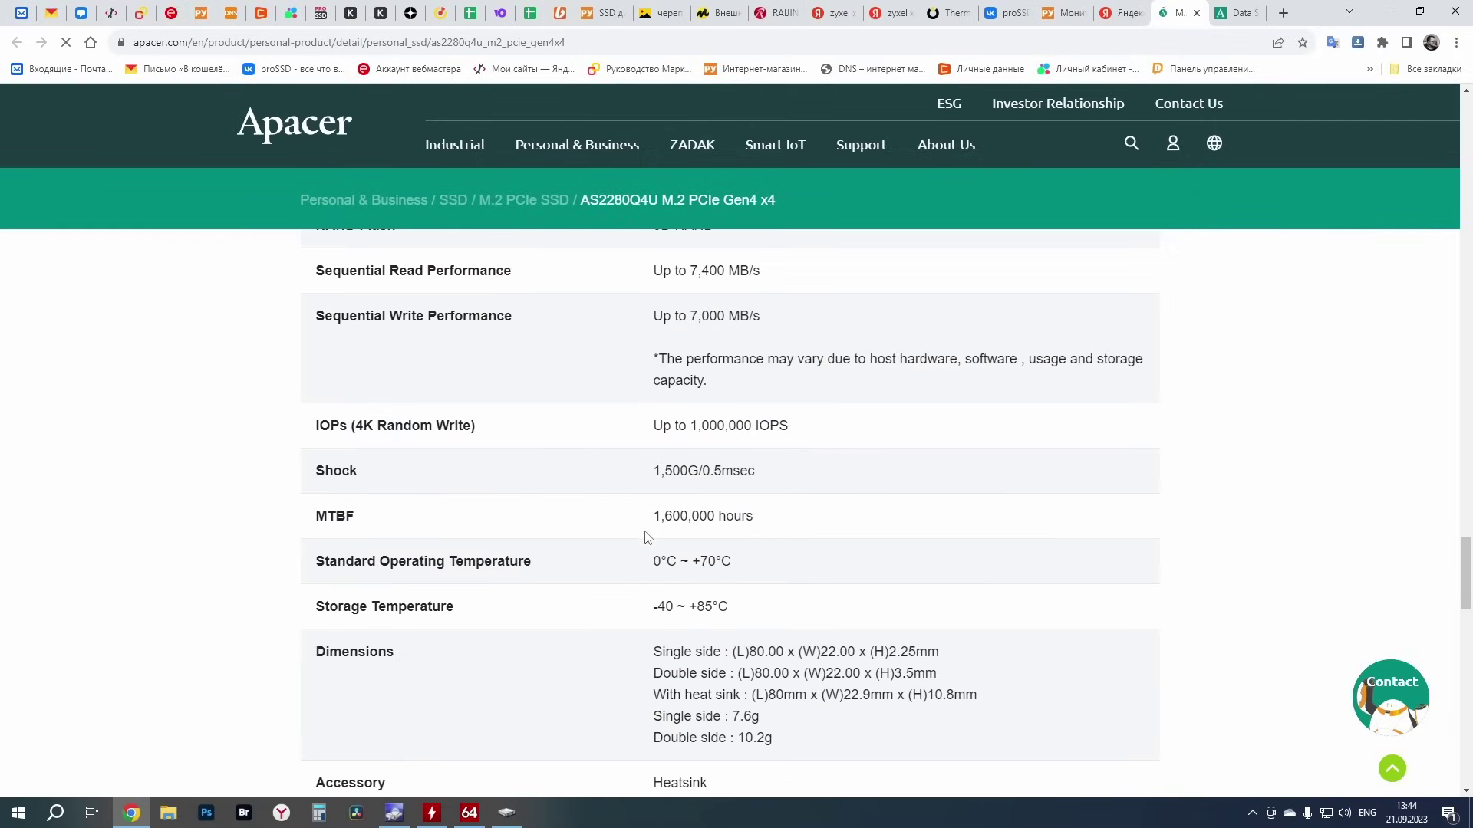
pyautogui.scroll(-6, 659, 554)
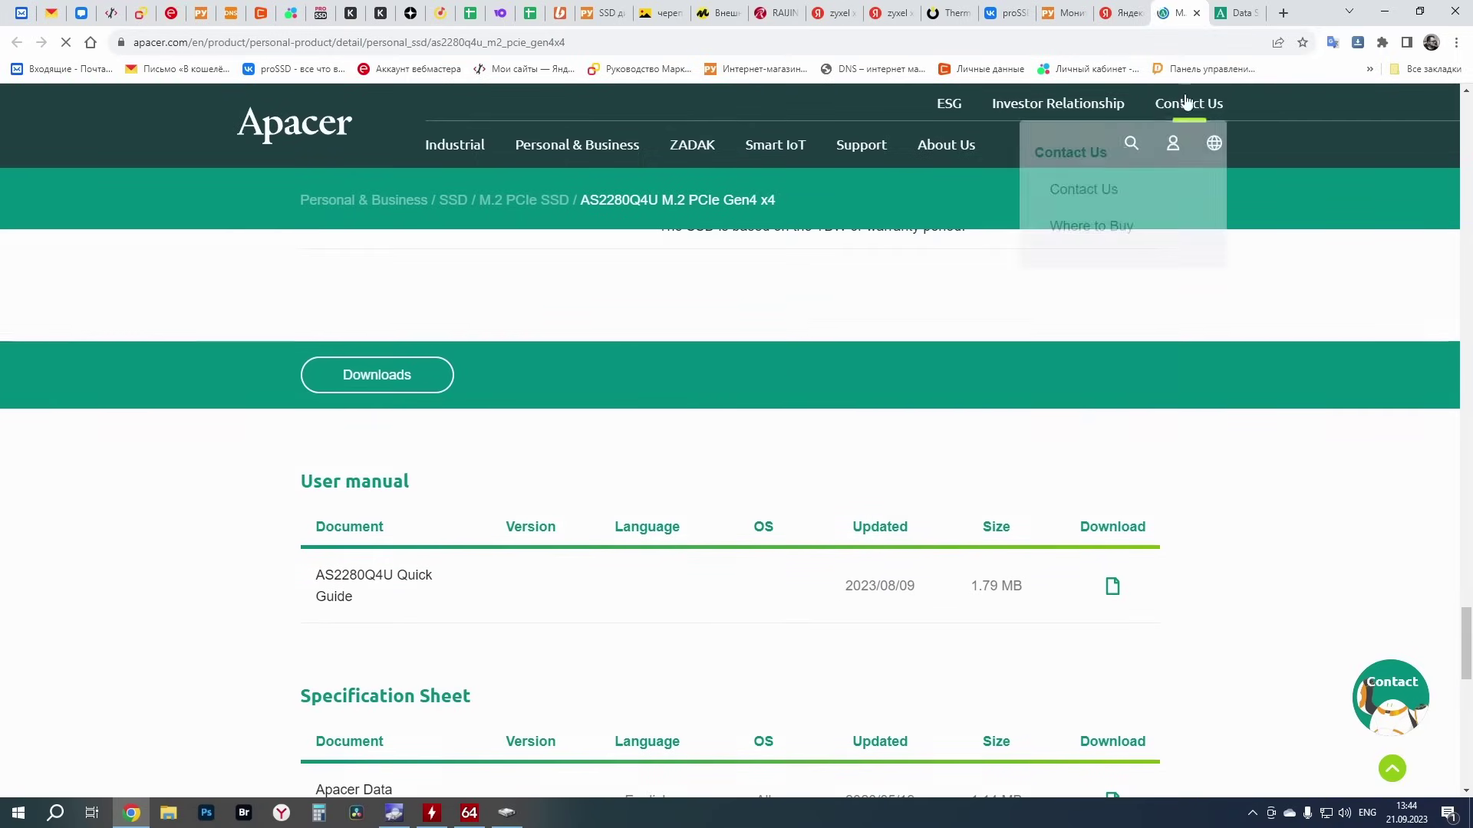
pyautogui.click(1243, 17)
pyautogui.scroll(-2, 882, 466)
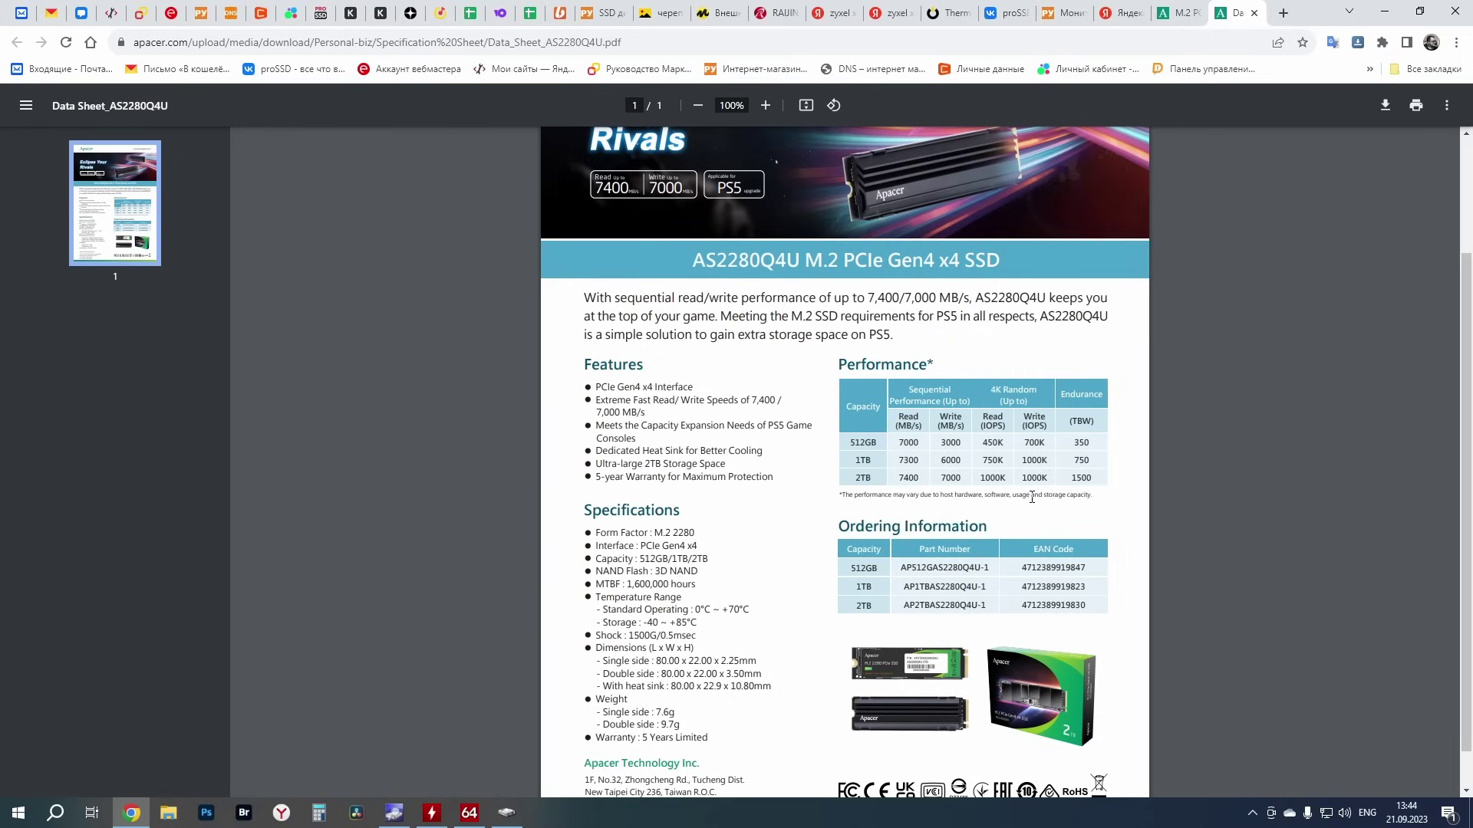
pyautogui.scroll(-1, 1032, 498)
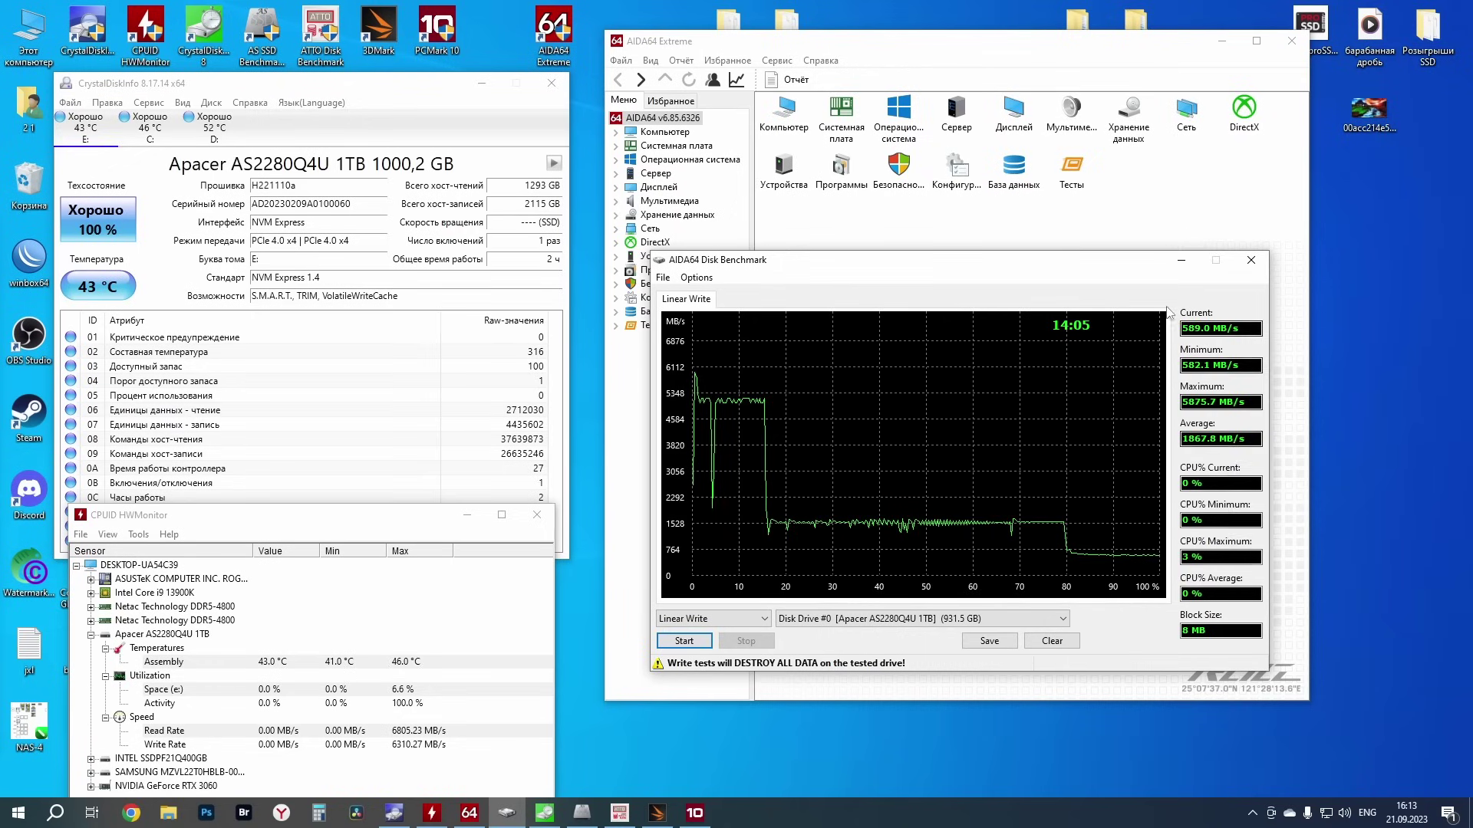
# Step: Minimize the AIDA64 disk benchmark and main window, and bring up the CrystalDiskMark, AS SSD Benchmark and ATTO Disk Benchmark results
pyautogui.click(1180, 263)
pyautogui.click(1224, 46)
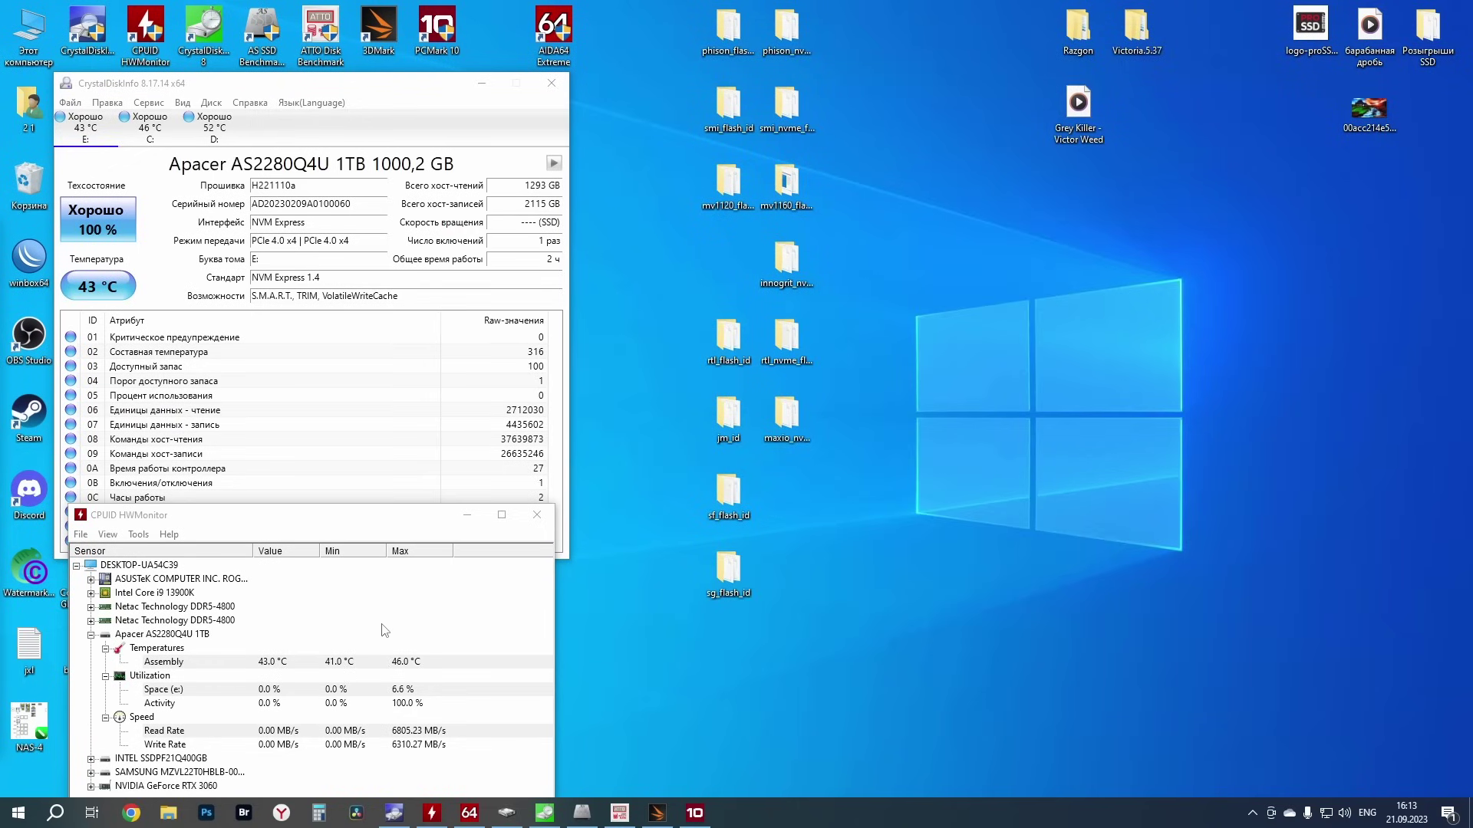
pyautogui.click(544, 814)
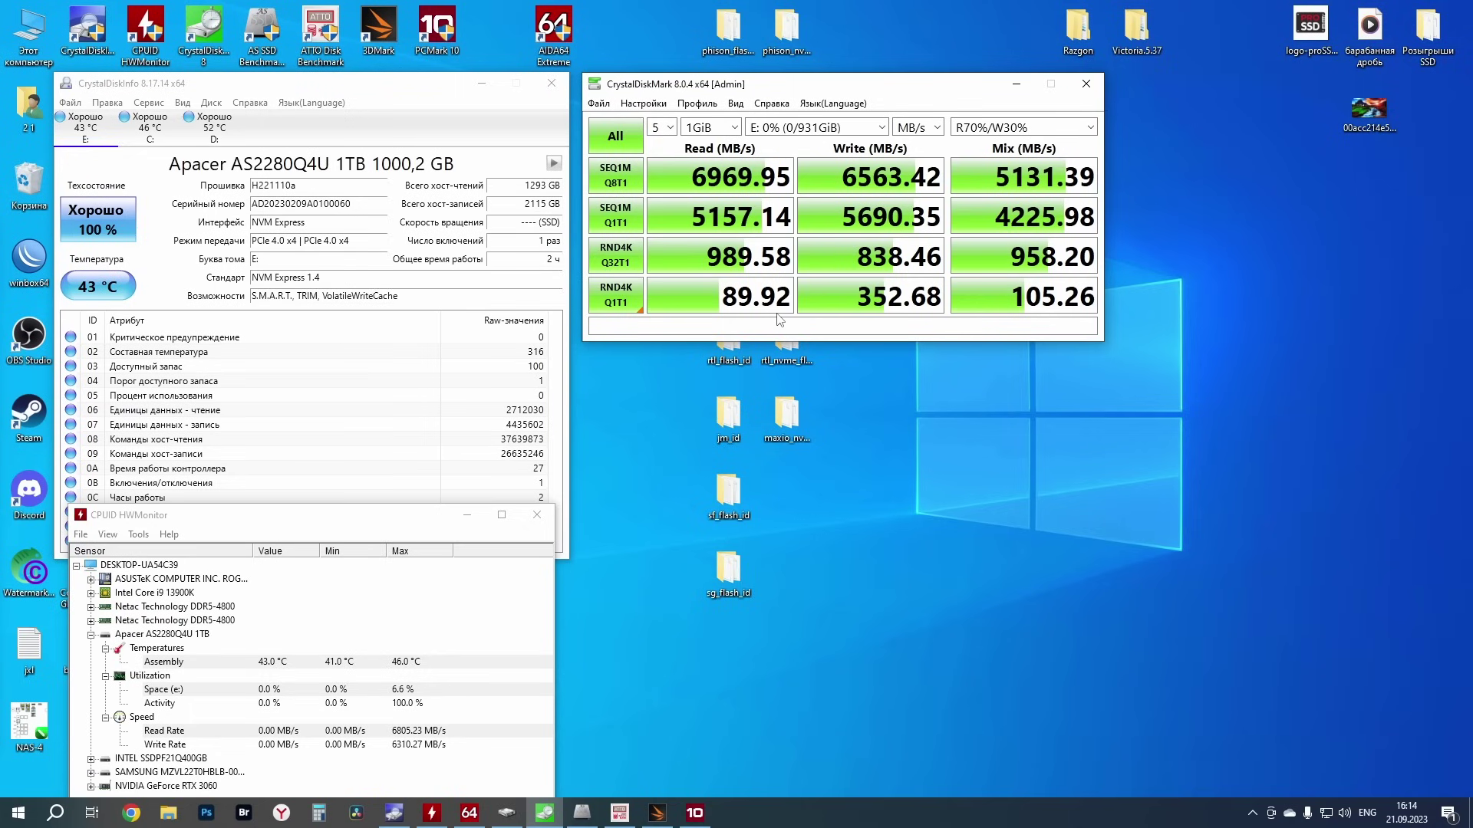
pyautogui.click(582, 812)
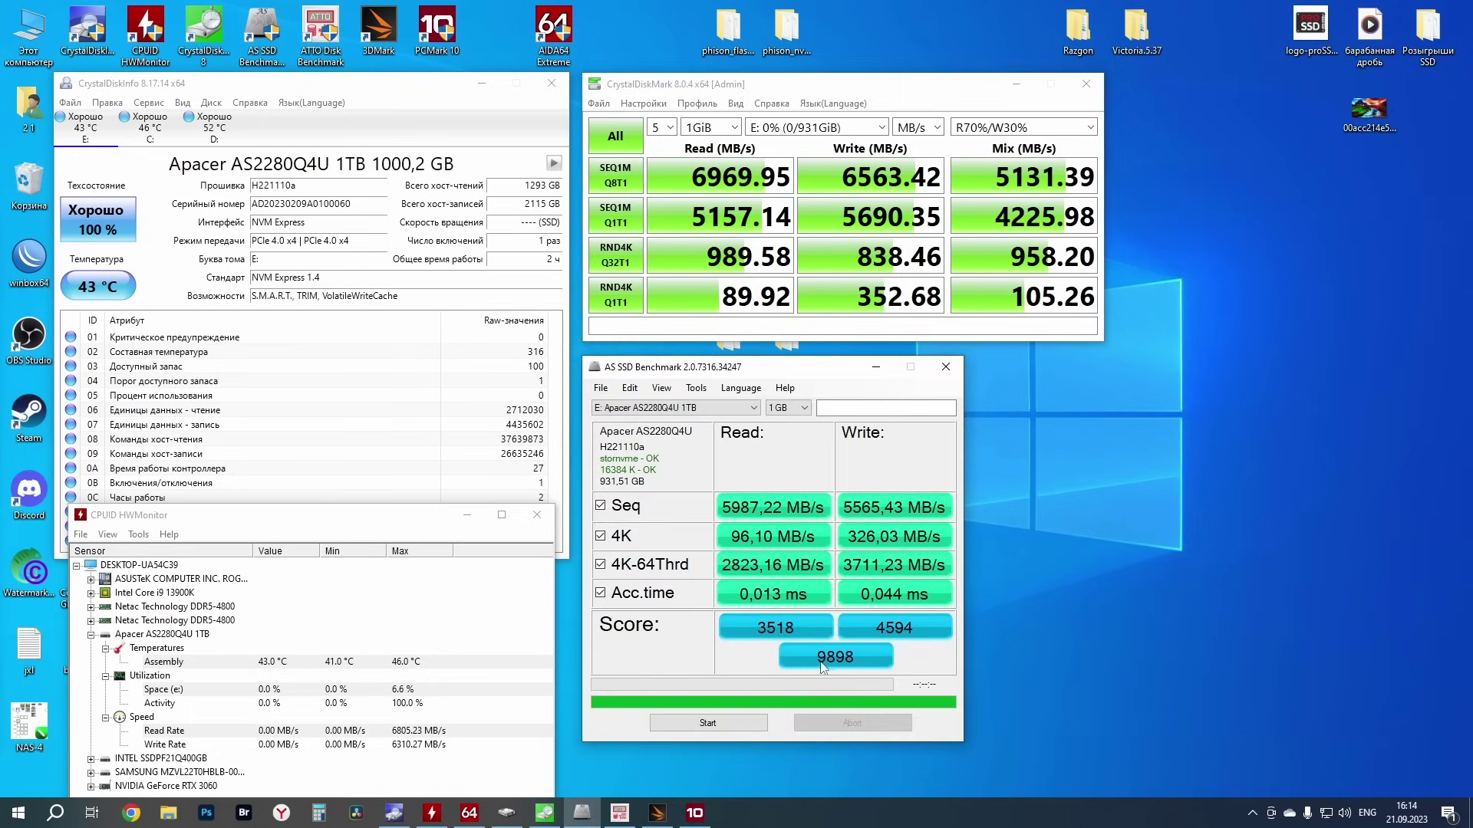
pyautogui.click(620, 812)
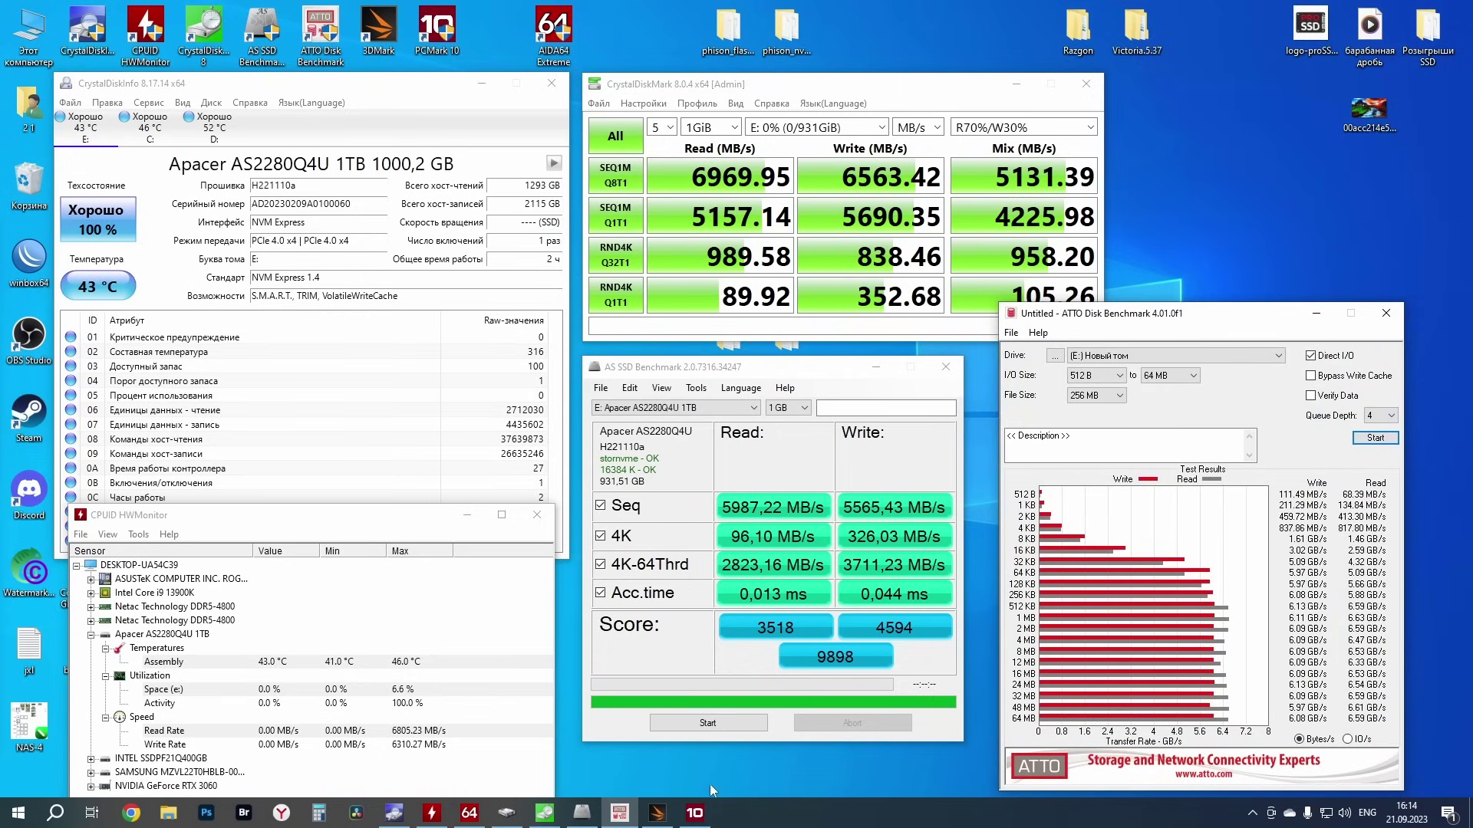
# Step: View the 3DMark storage result and PCMark 10 Full System Drive result, close the PCMark result and minimize both programs
pyautogui.click(658, 811)
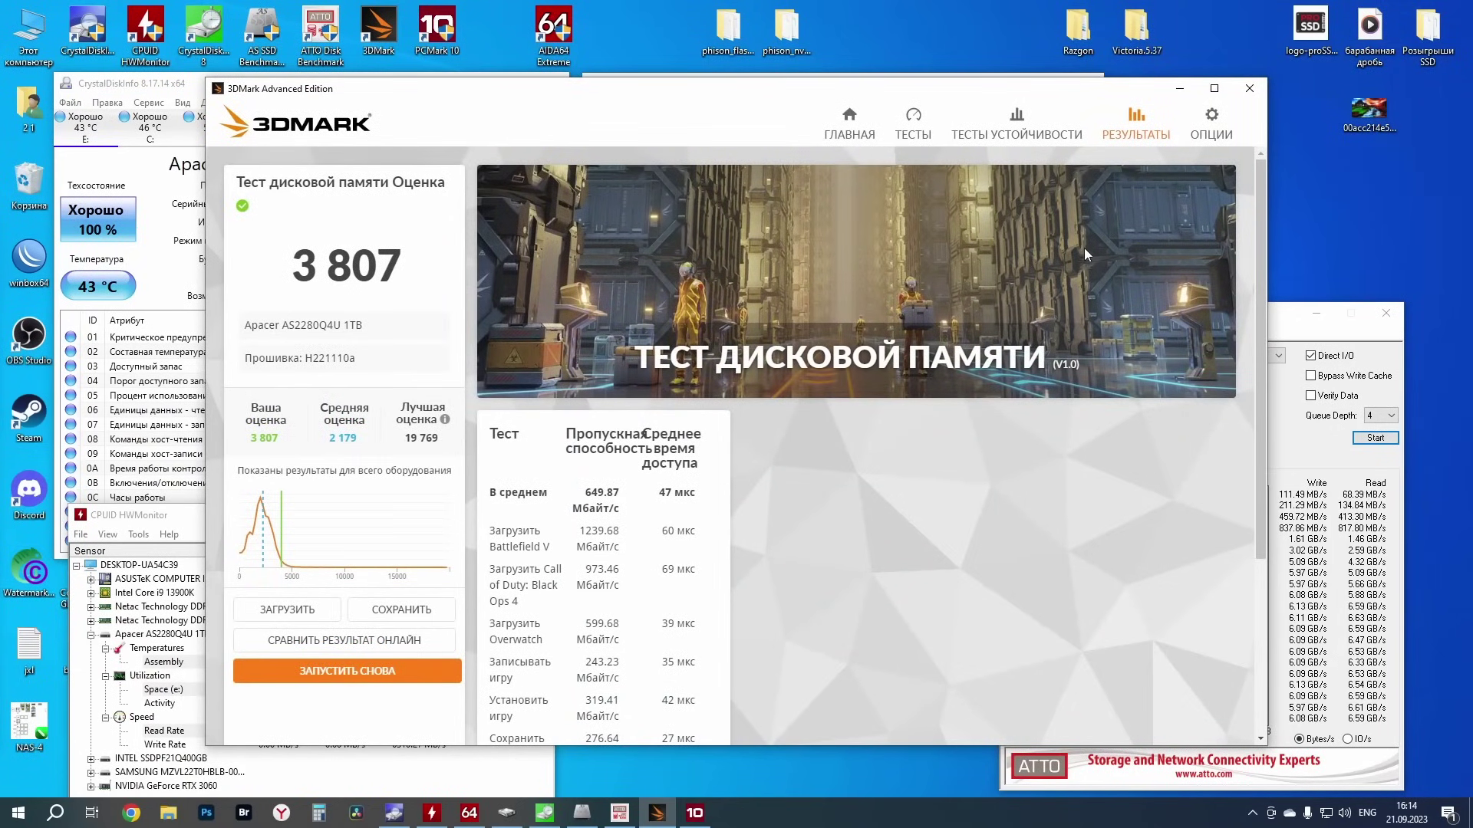
pyautogui.click(694, 812)
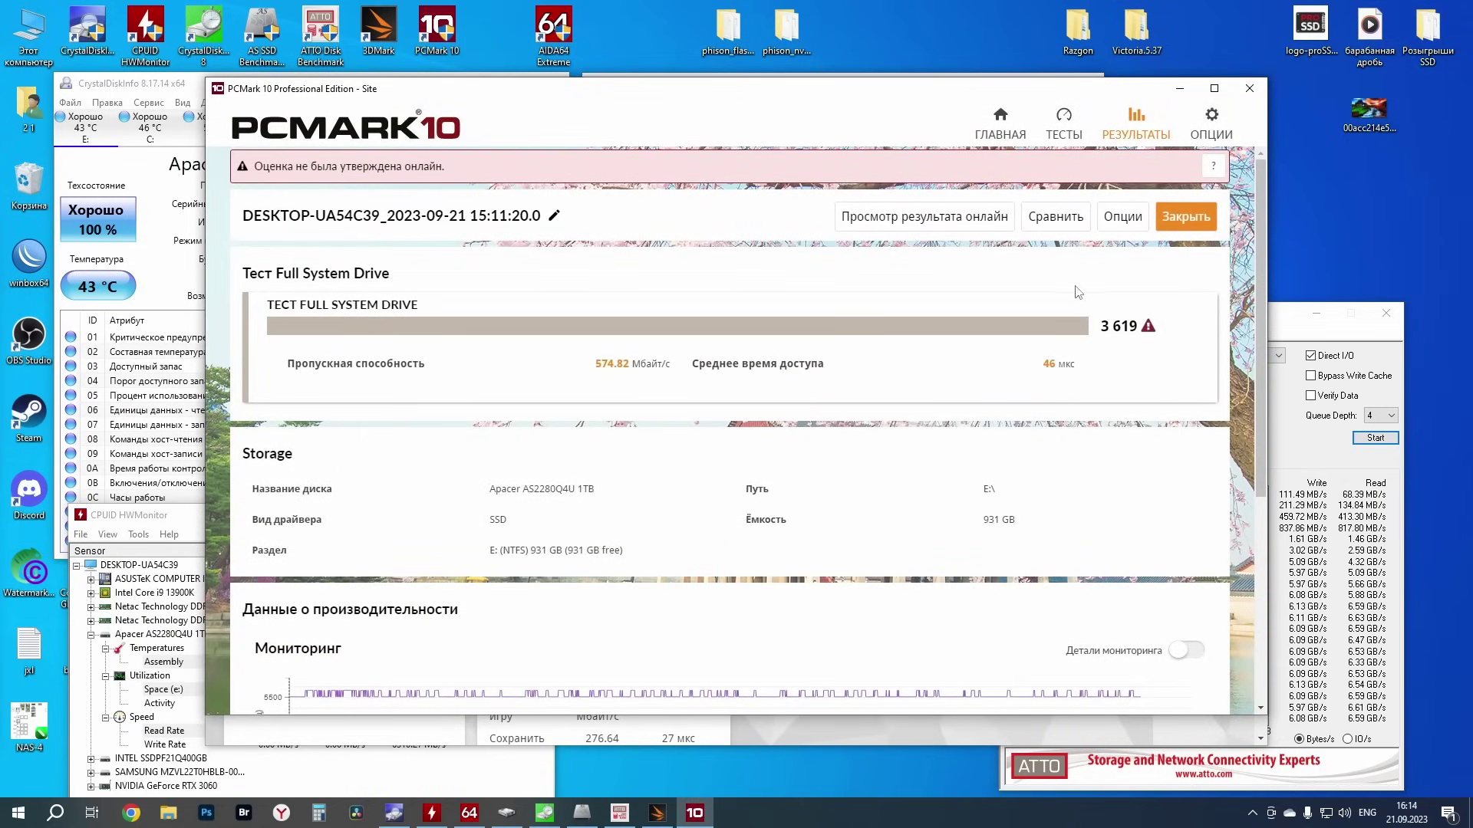
pyautogui.click(1186, 222)
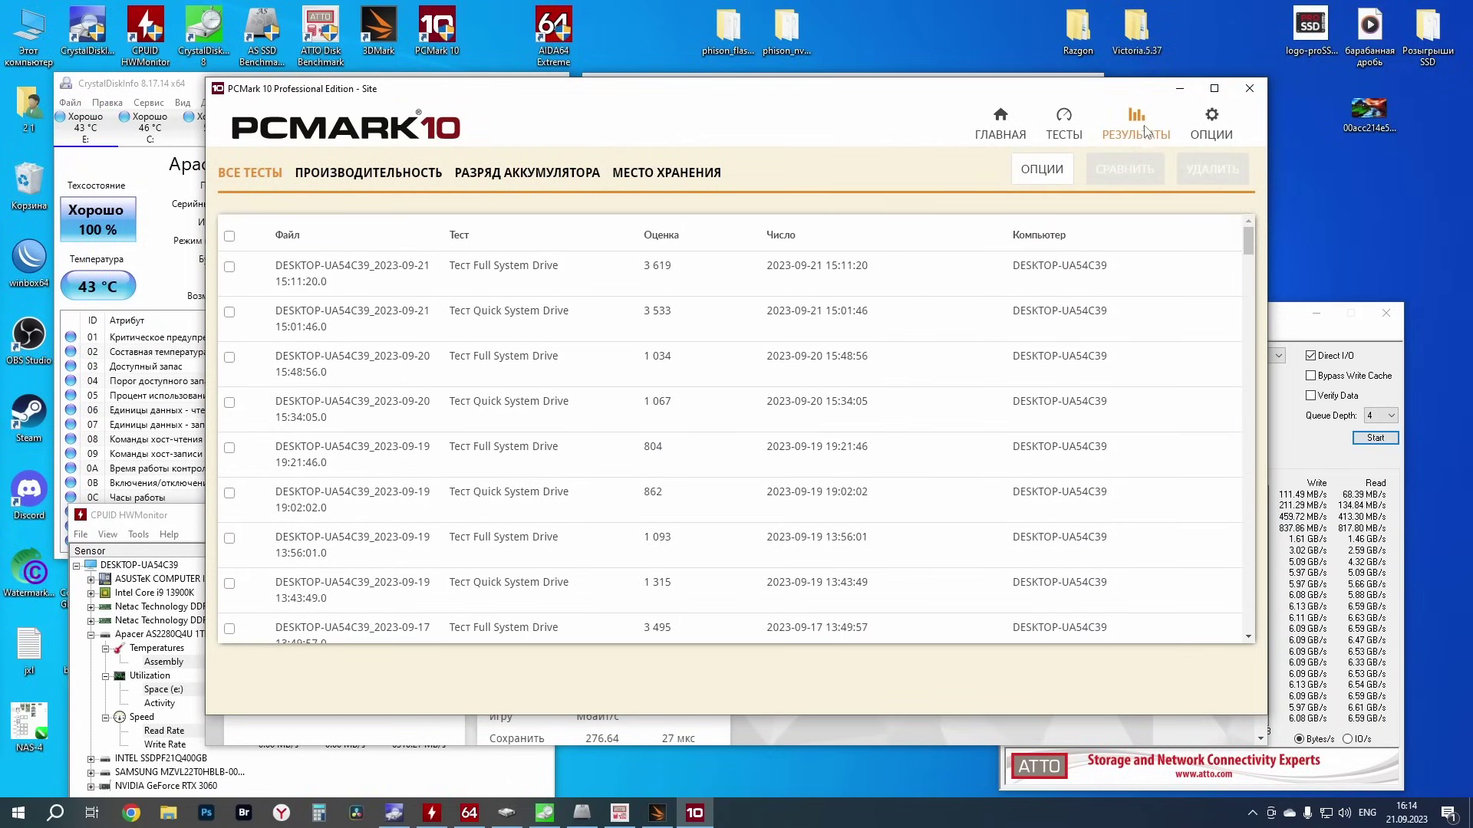
pyautogui.click(1180, 88)
pyautogui.click(1174, 90)
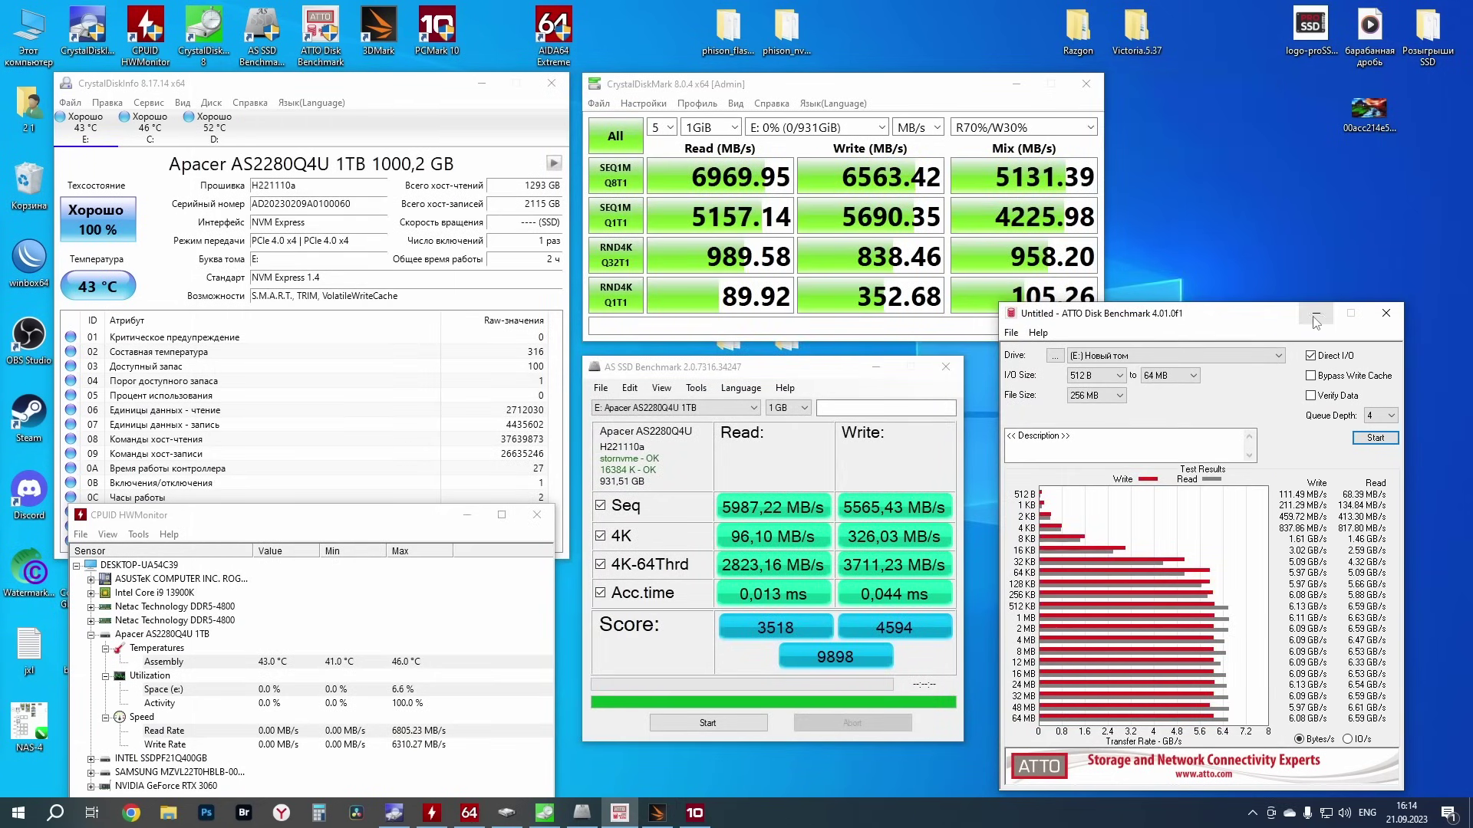
# Step: Switch the displayed results in ATTO Disk Benchmark to IO/s, and in AS SSD Benchmark and CrystalDiskMark to IOPS
pyautogui.click(1347, 740)
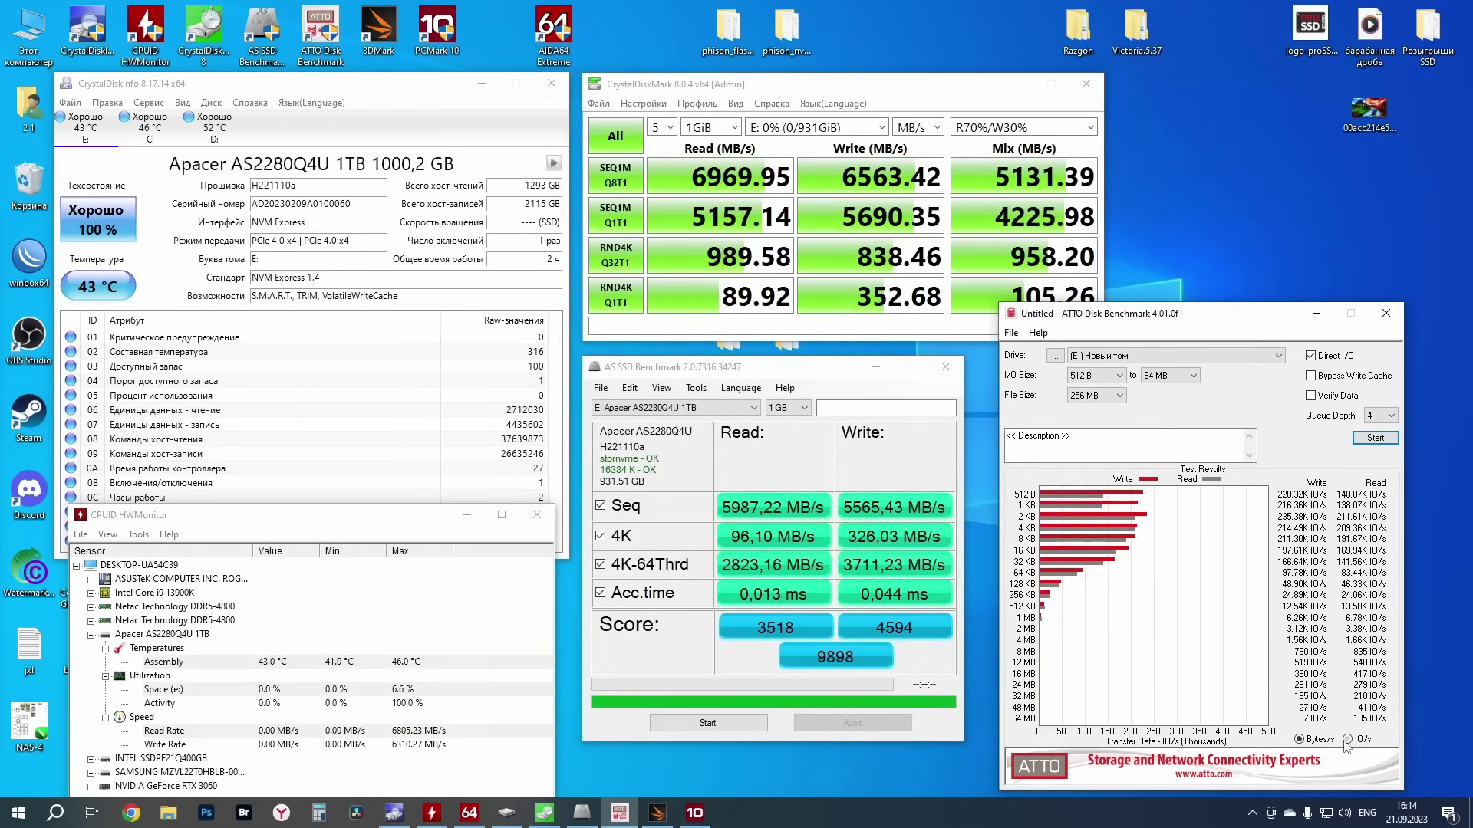
pyautogui.click(662, 387)
pyautogui.click(679, 418)
pyautogui.click(932, 130)
pyautogui.click(909, 182)
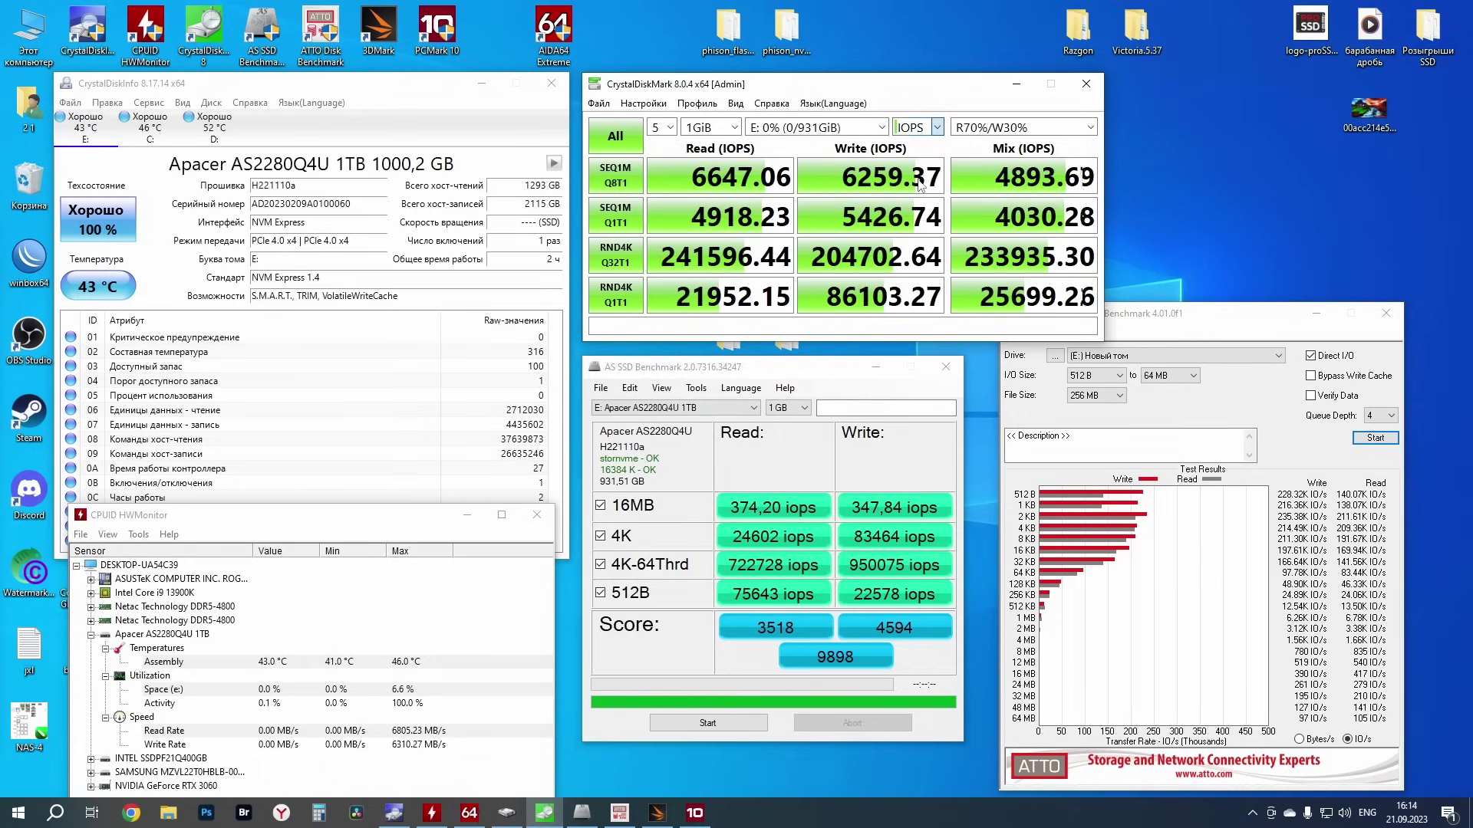
# Step: Minimize the ATTO Disk Benchmark, AS SSD Benchmark and CrystalDiskMark windows
pyautogui.click(1316, 314)
pyautogui.click(883, 371)
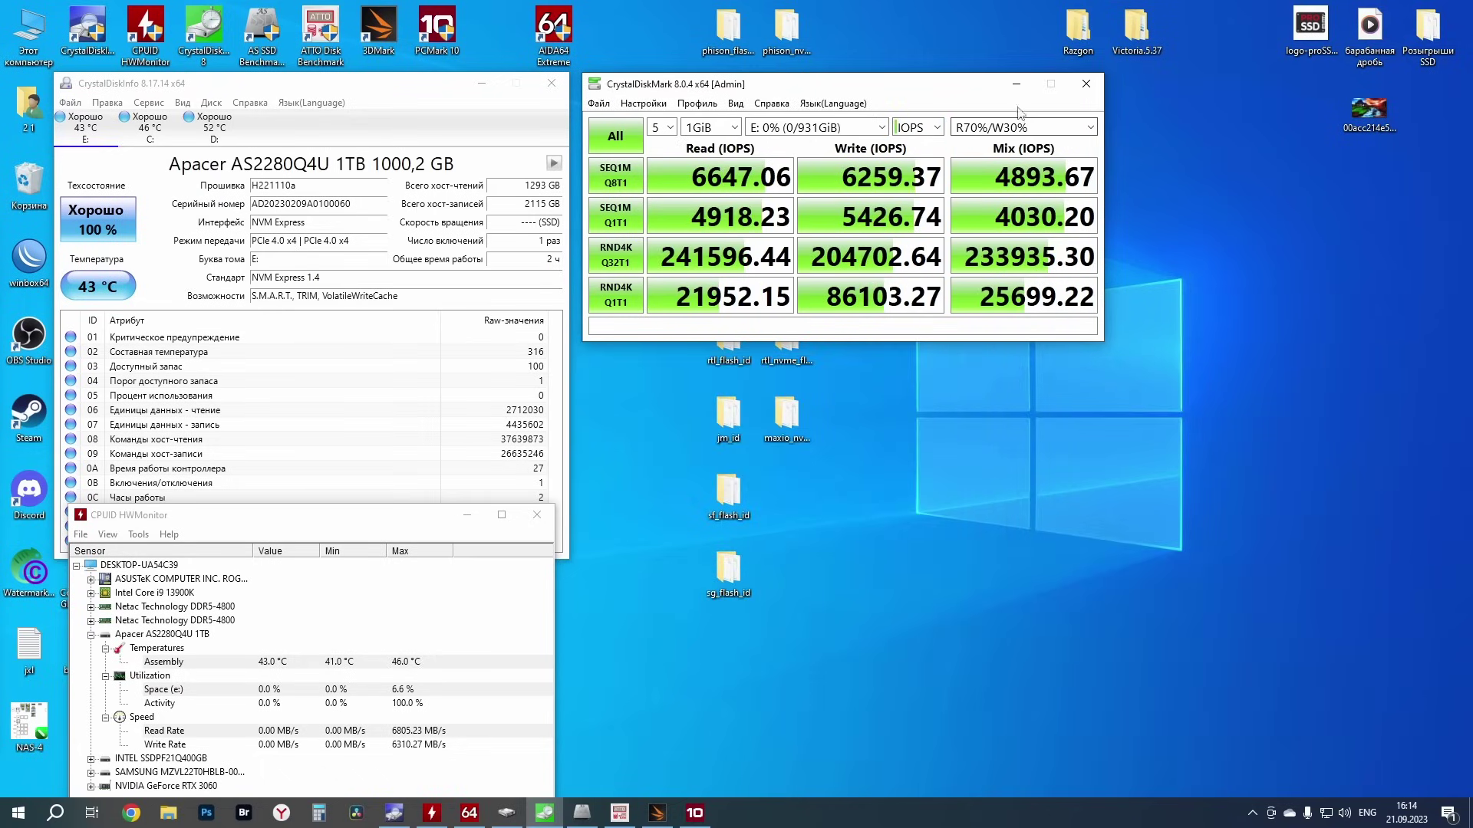
pyautogui.click(1016, 83)
# Step: Copy the RENDER-100 folder from PM9A1 2TB (D:) to Новый том (E:), moving the copy progress window clear of the monitoring windows
pyautogui.doubleClick(33, 43)
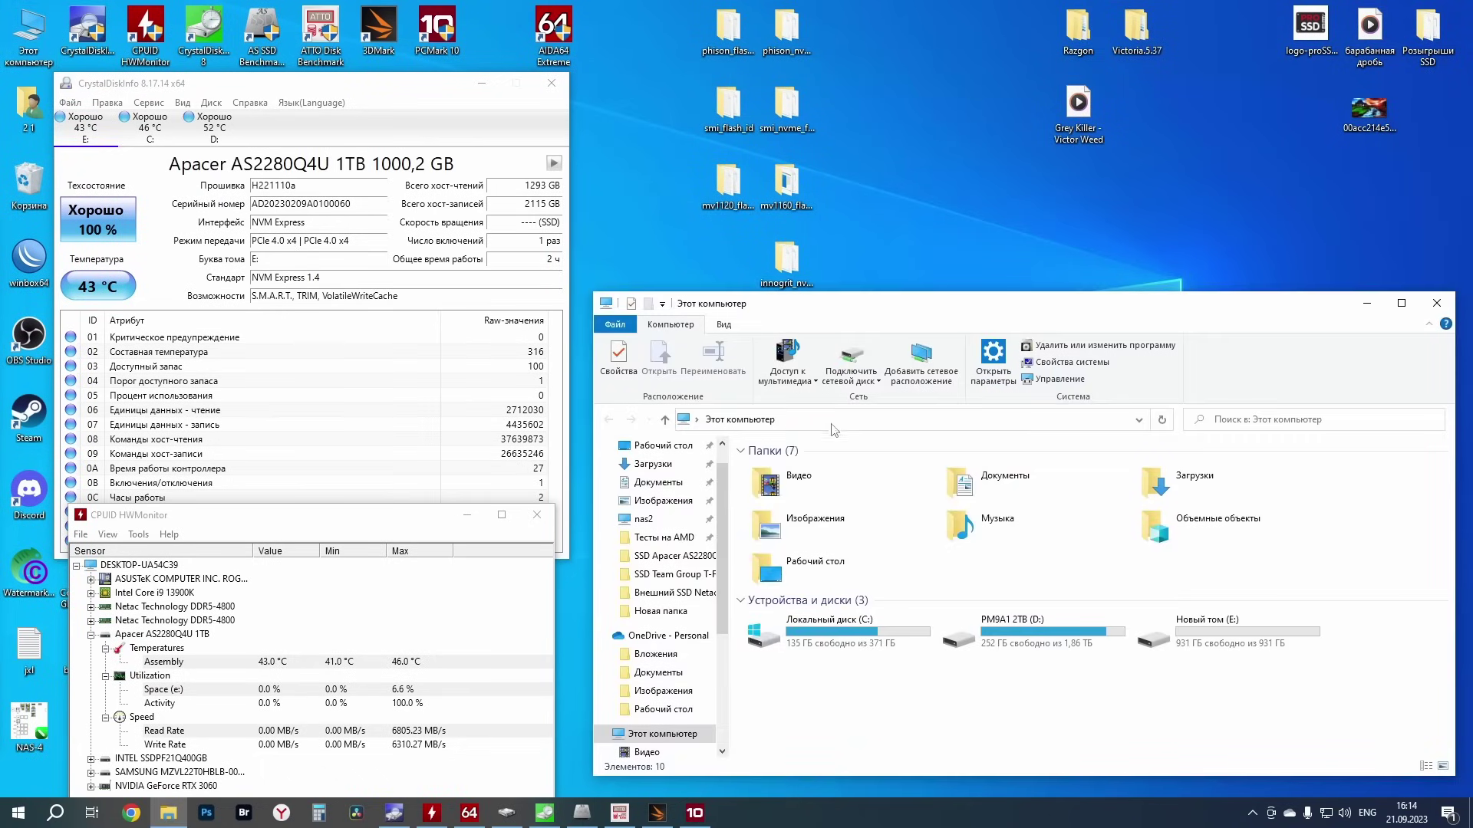
pyautogui.doubleClick(958, 614)
pyautogui.scroll(-2, 934, 571)
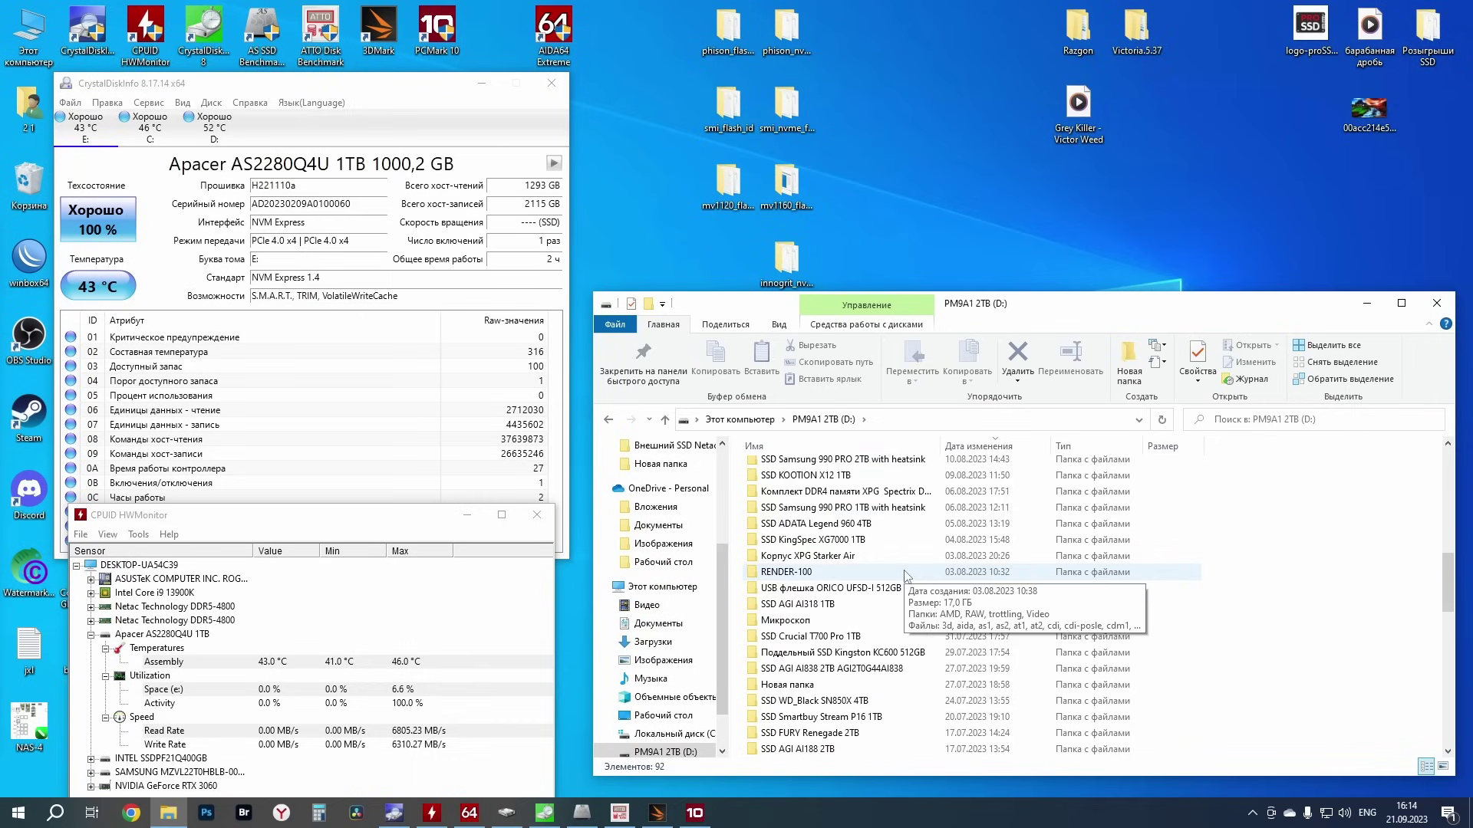
pyautogui.scroll(-2, 906, 575)
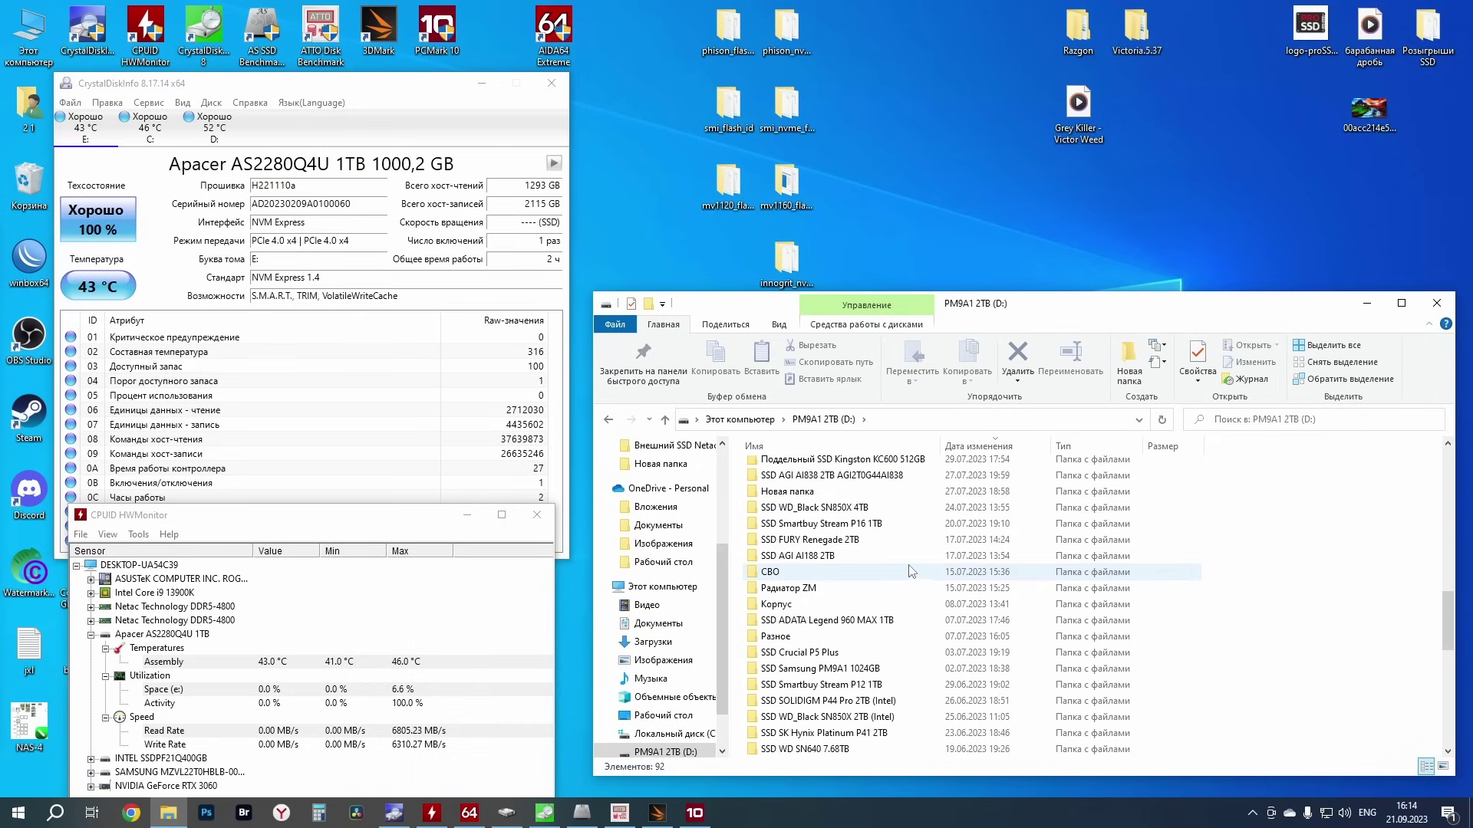
pyautogui.scroll(6, 906, 558)
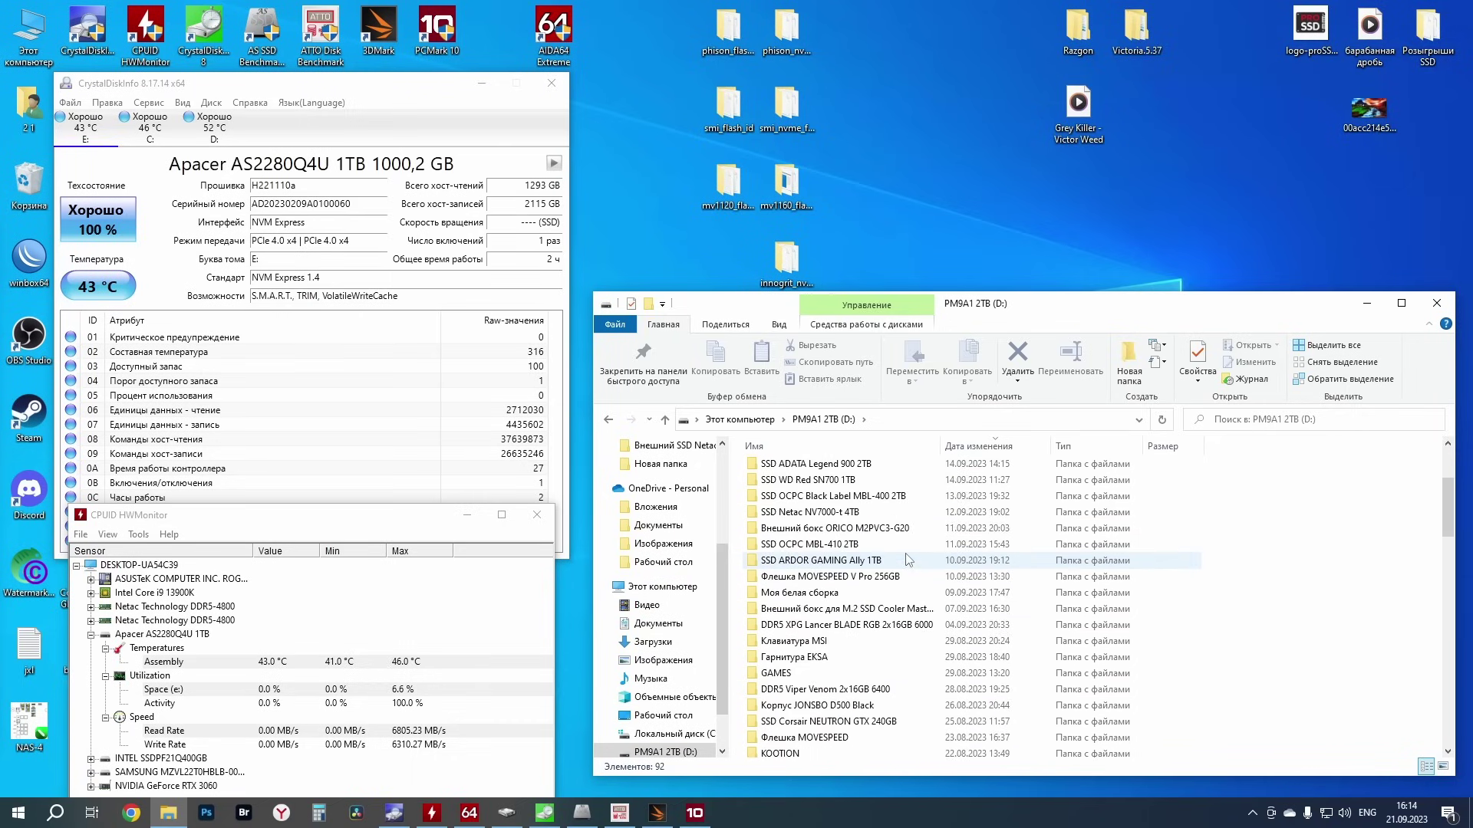
pyautogui.scroll(-6, 896, 552)
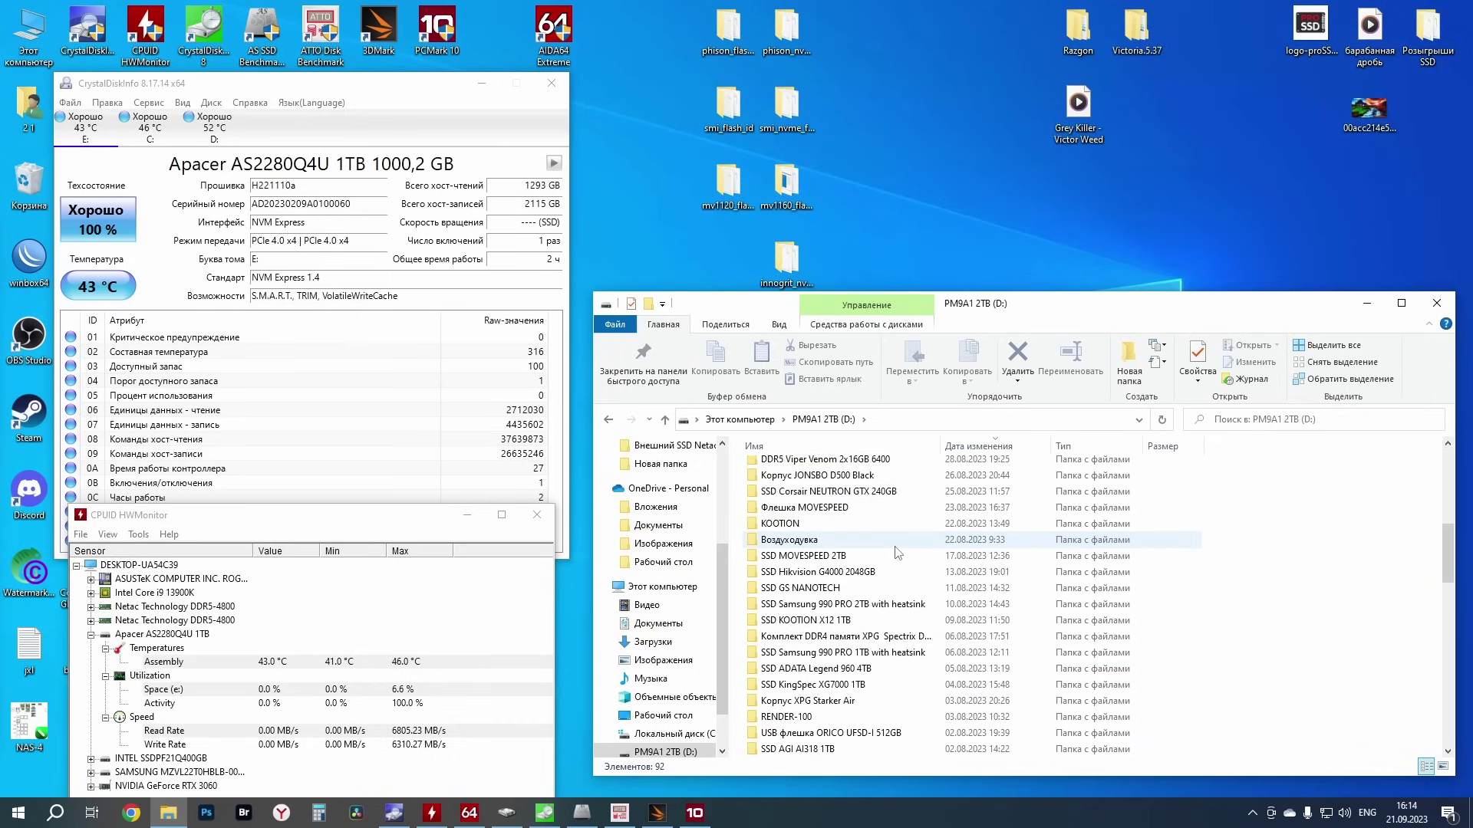
pyautogui.click(811, 573)
pyautogui.click(740, 420)
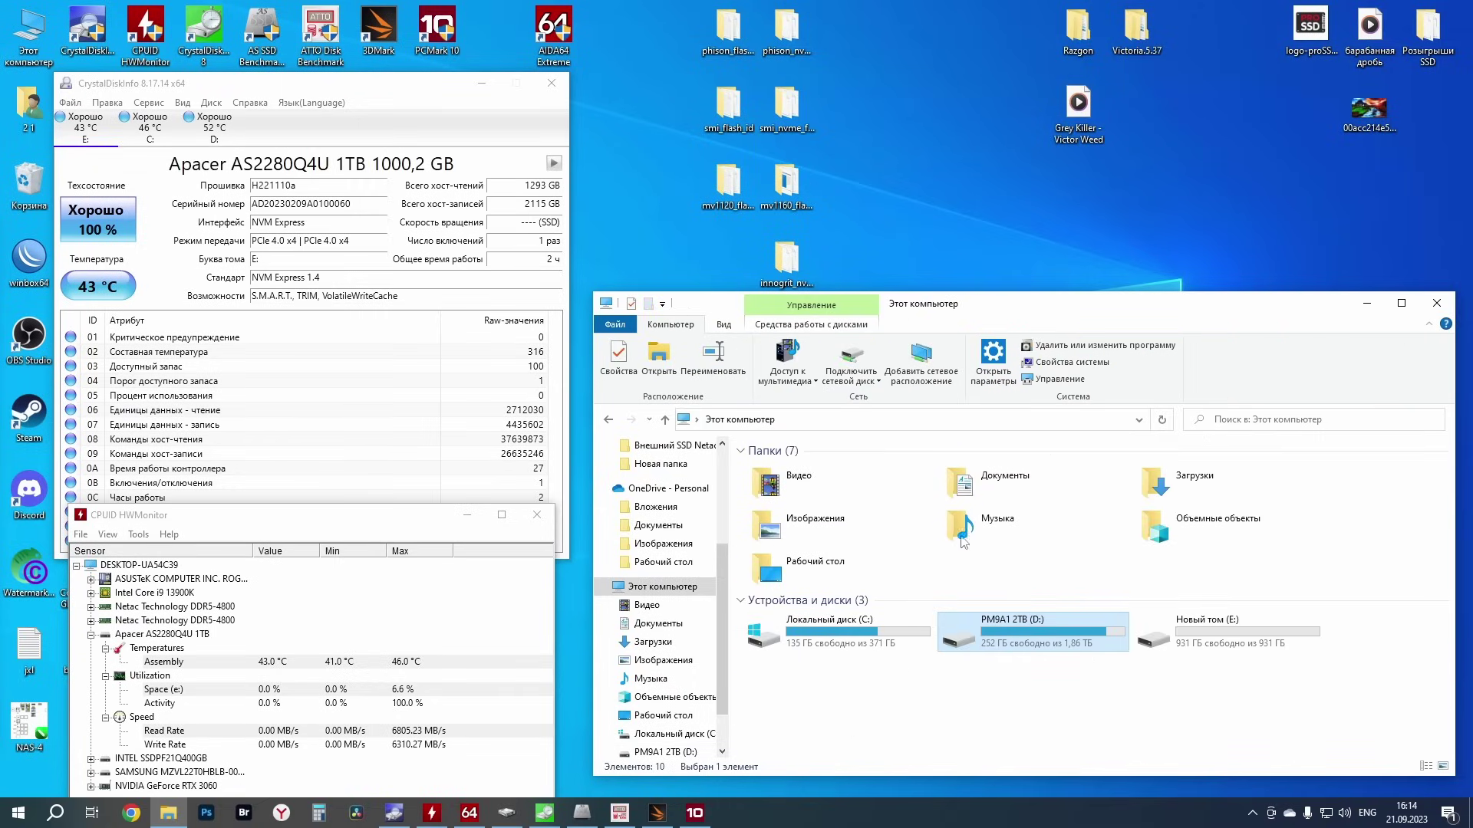
pyautogui.doubleClick(1185, 634)
pyautogui.hotkey('ctrl', 'v')
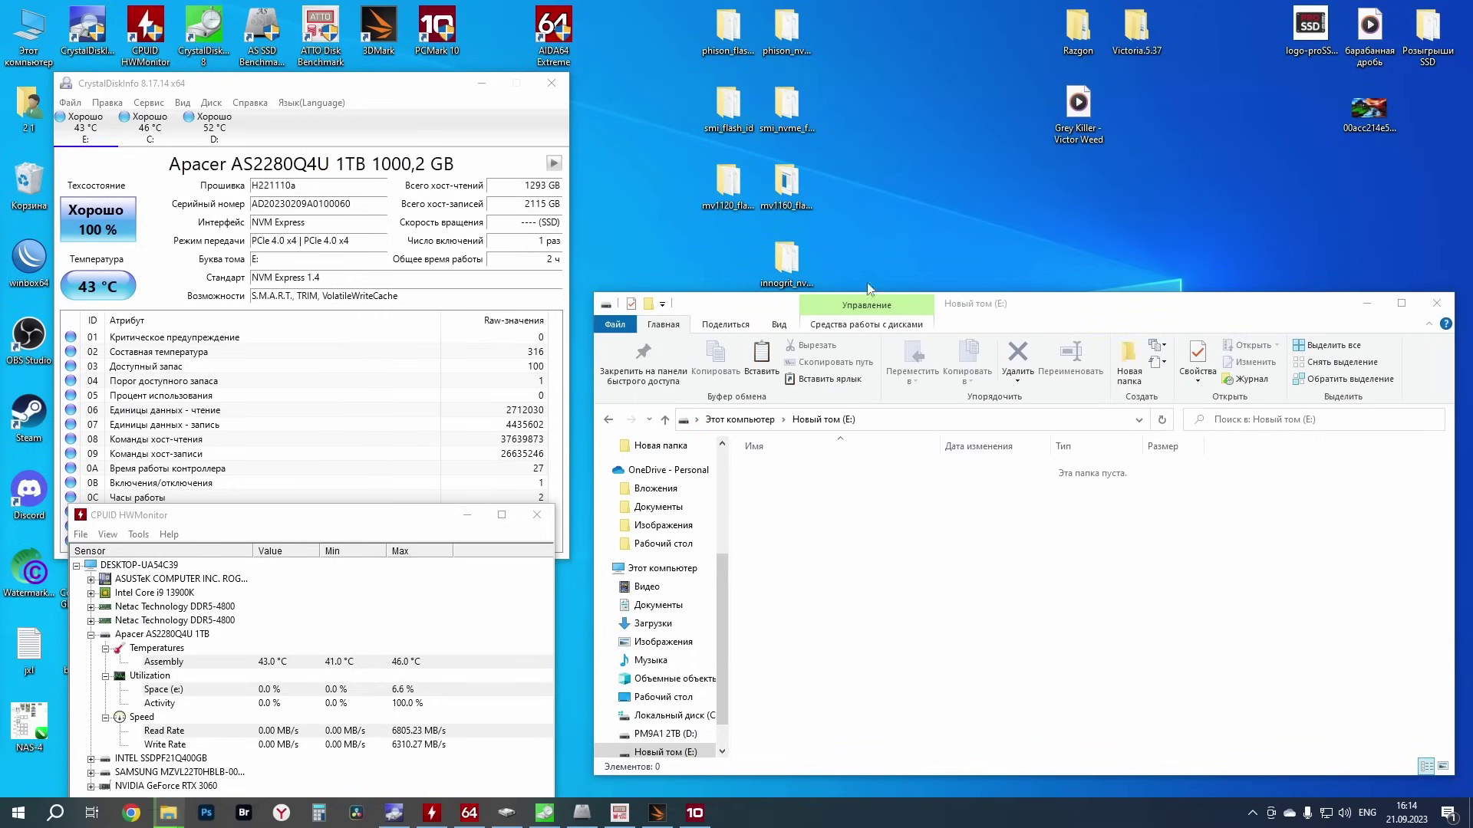
pyautogui.moveTo(376, 206); pyautogui.dragTo(1262, 541)
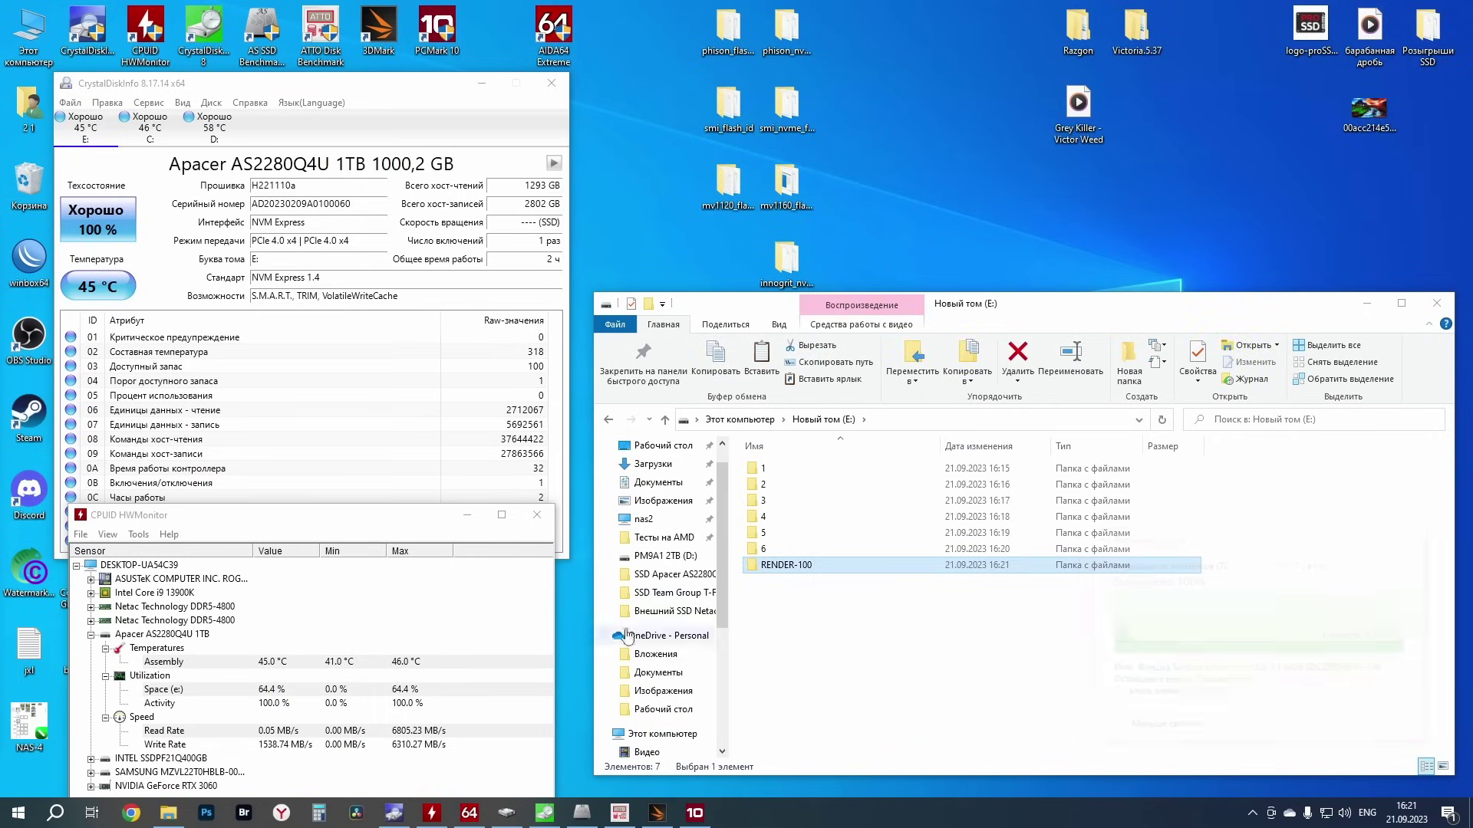
# Step: Rename the RENDER-100 folder on E: as 7, paste another copy of RENDER-100 there and move the copy progress window aside
pyautogui.click(764, 567)
pyautogui.press('F2')
pyautogui.write('7')
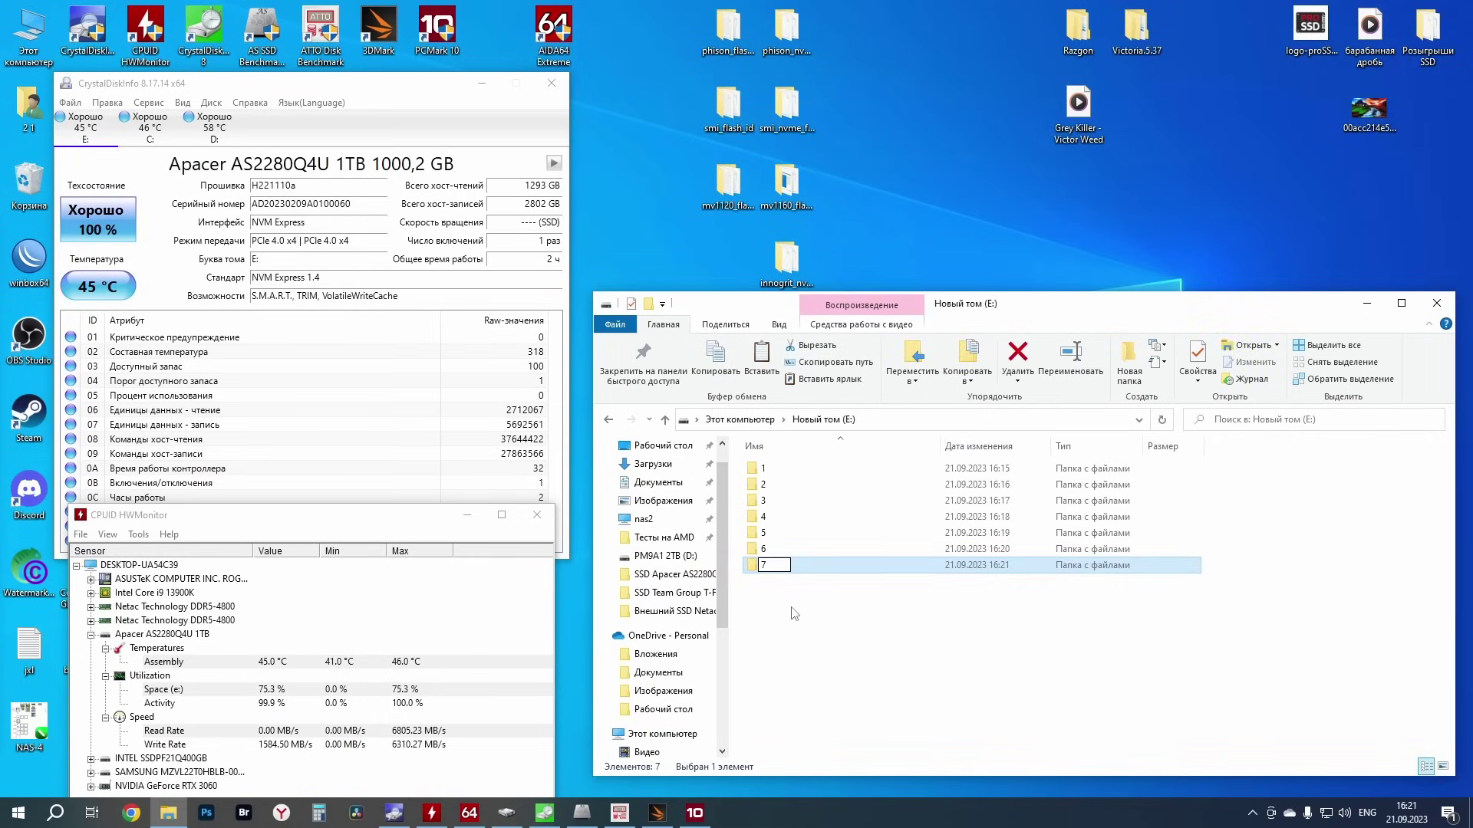
pyautogui.click(836, 622)
pyautogui.hotkey('ctrl', 'v')
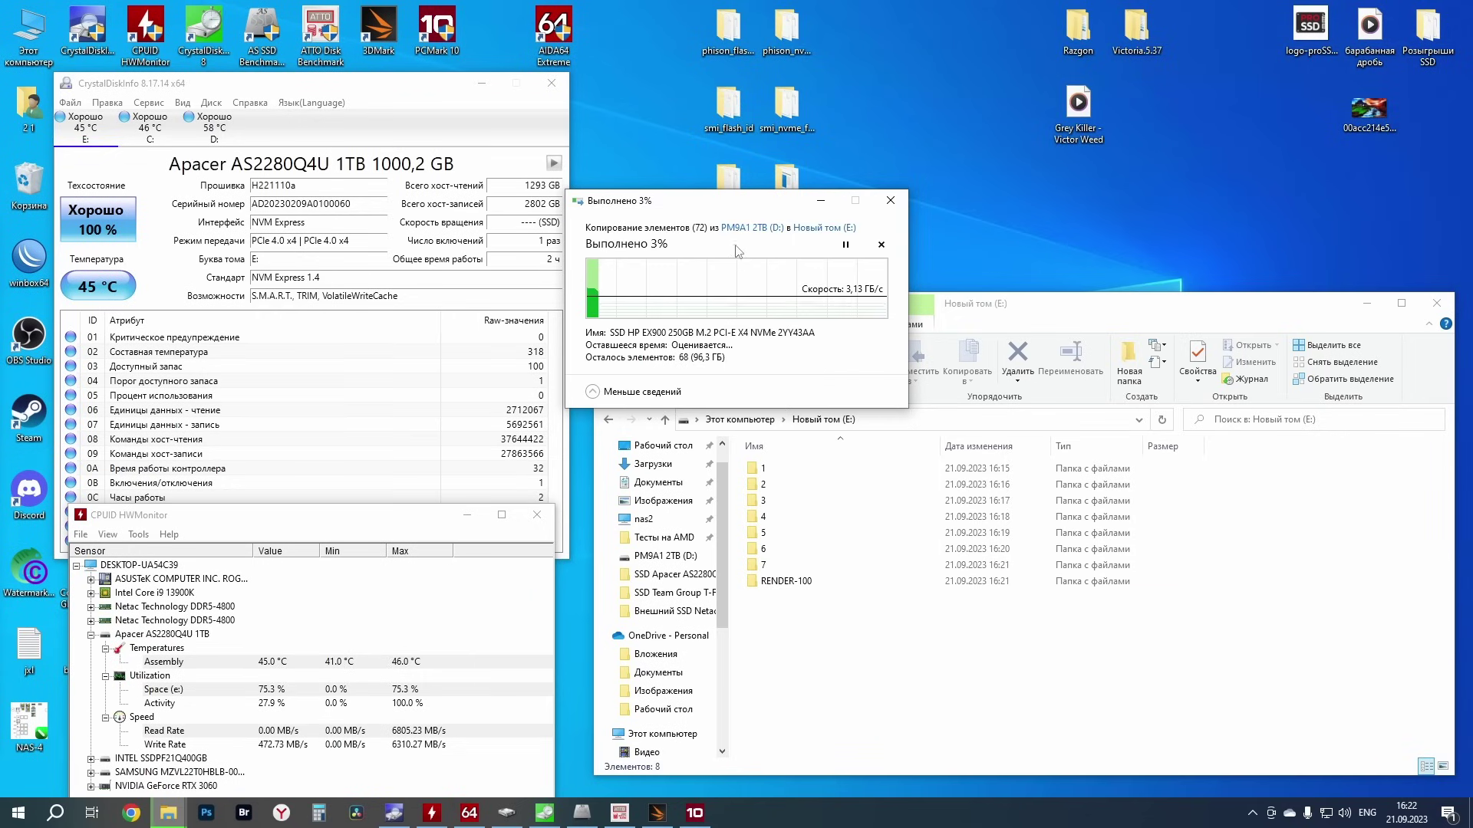
pyautogui.moveTo(748, 209); pyautogui.dragTo(1258, 548)
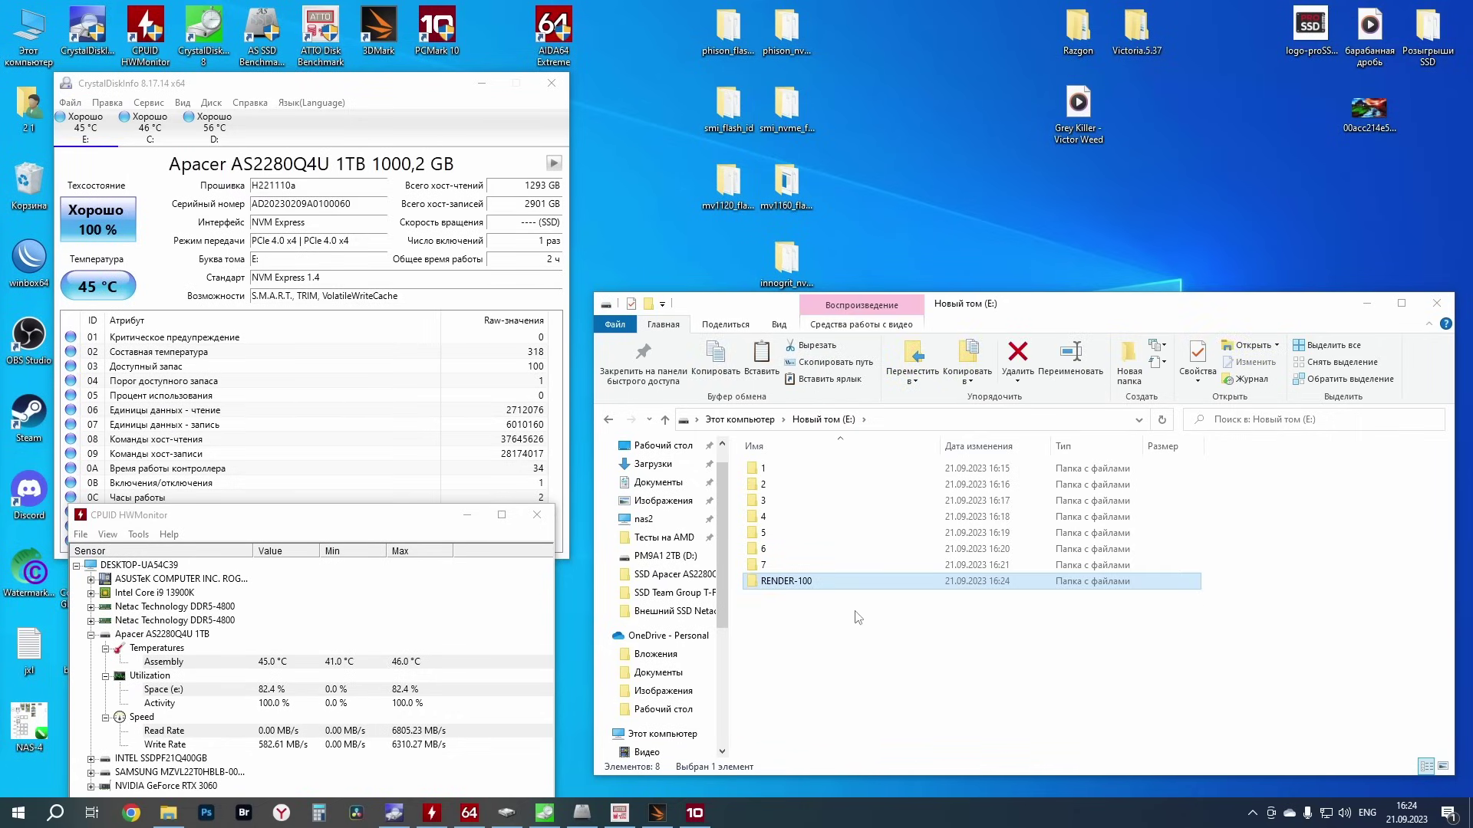
# Step: Permanently delete the folders 1 to 7 and RENDER-100 from Новый том (E:)
pyautogui.moveTo(805, 621); pyautogui.dragTo(770, 463)
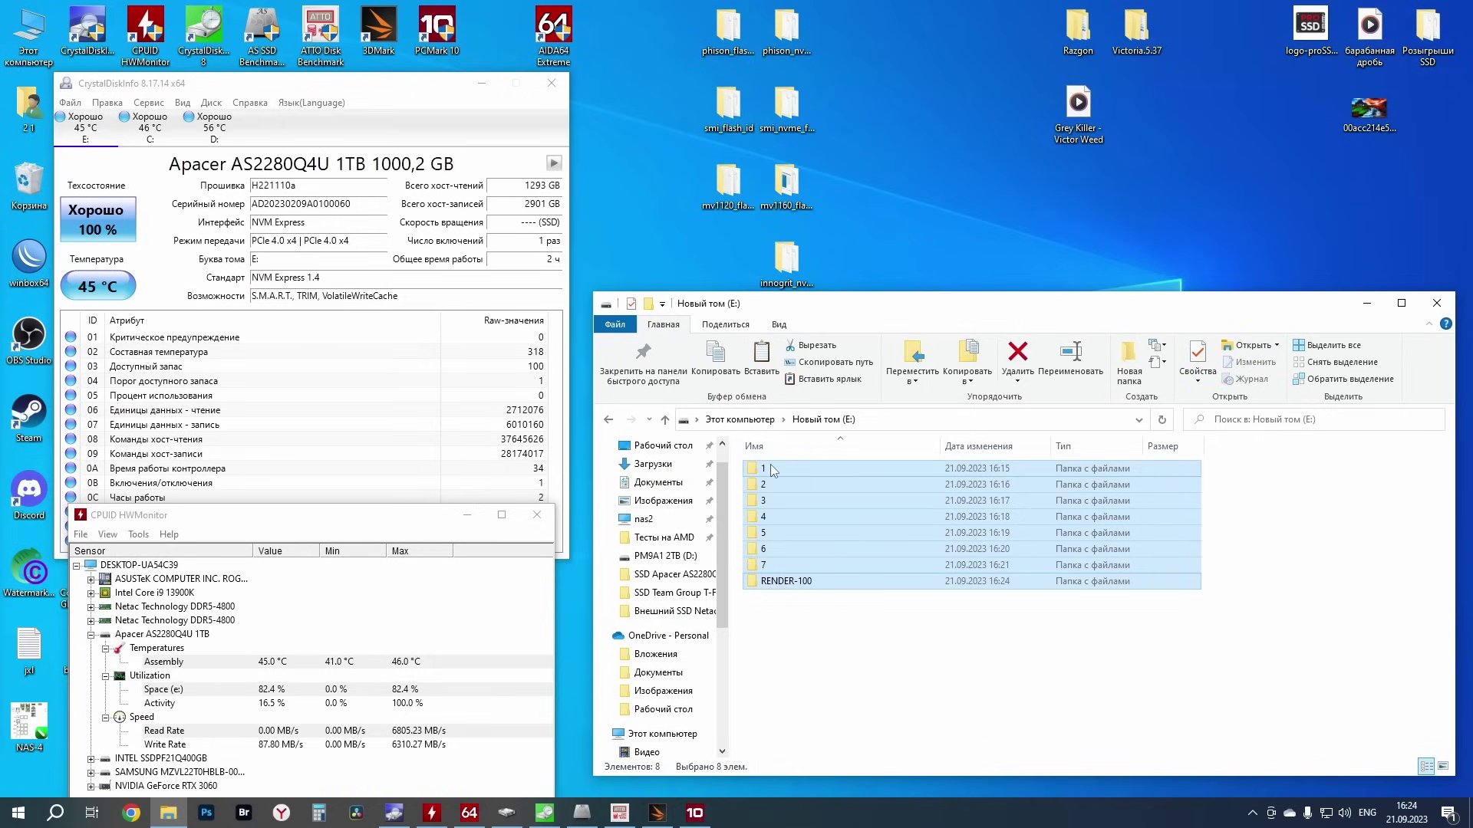
pyautogui.hotkey('shift', 'Delete')
pyautogui.press('Return')
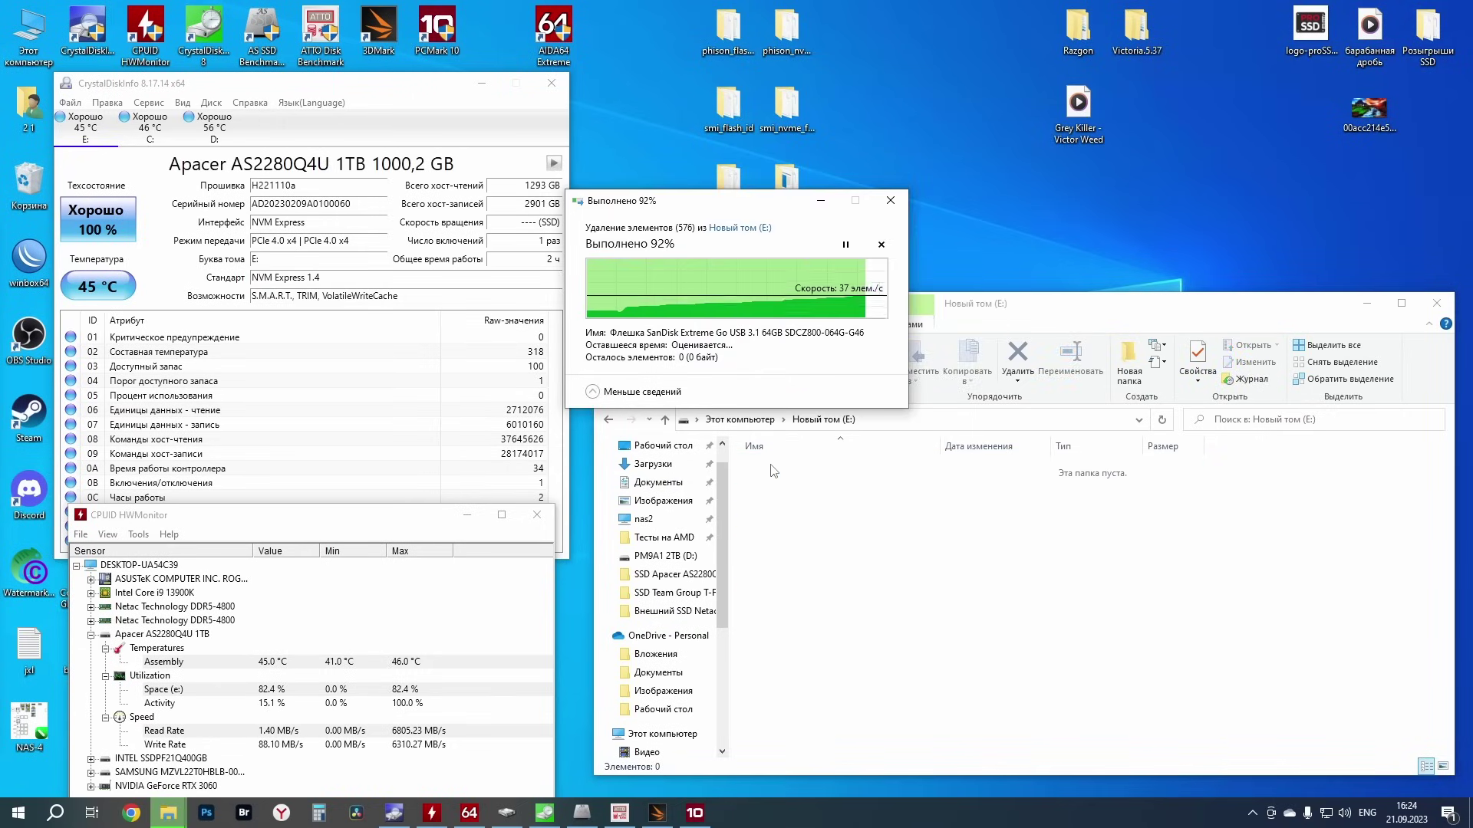